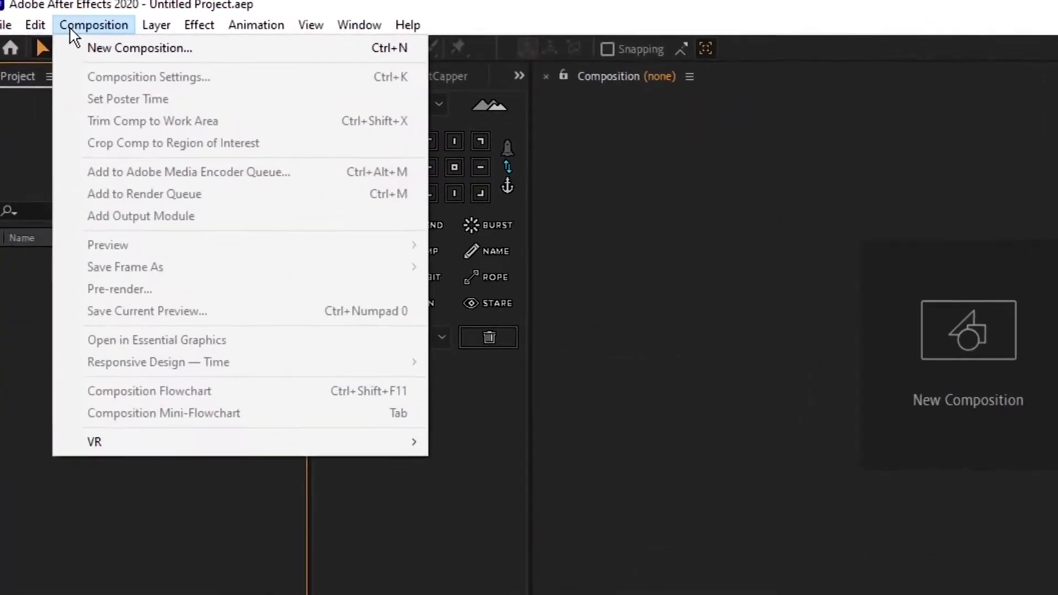
Create the Masking composition at 1920×1080, 24 fps, then select the episode 12 footage
{"action": "left_click", "coordinate": [57, 21]}
{"action": "left_click", "coordinate": [57, 21]}
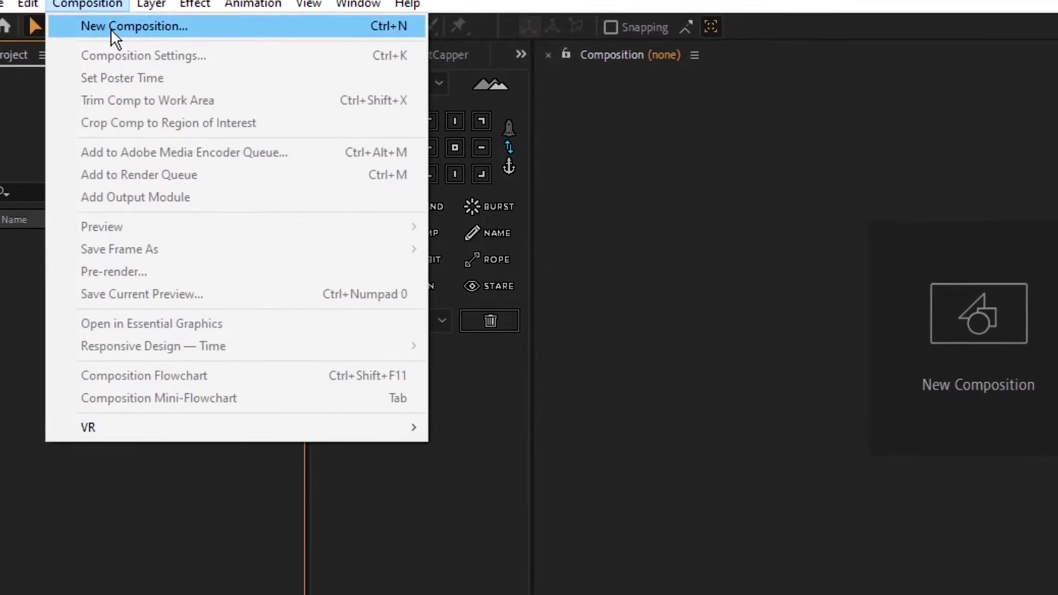
{"action": "left_click", "coordinate": [113, 50]}
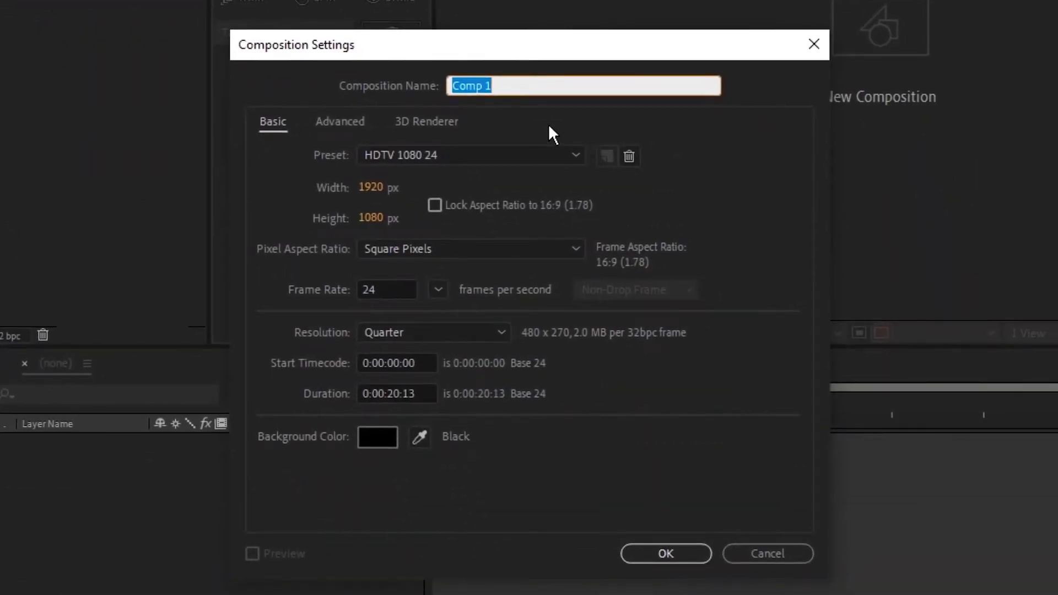
{"action": "type", "text": "Maa"}
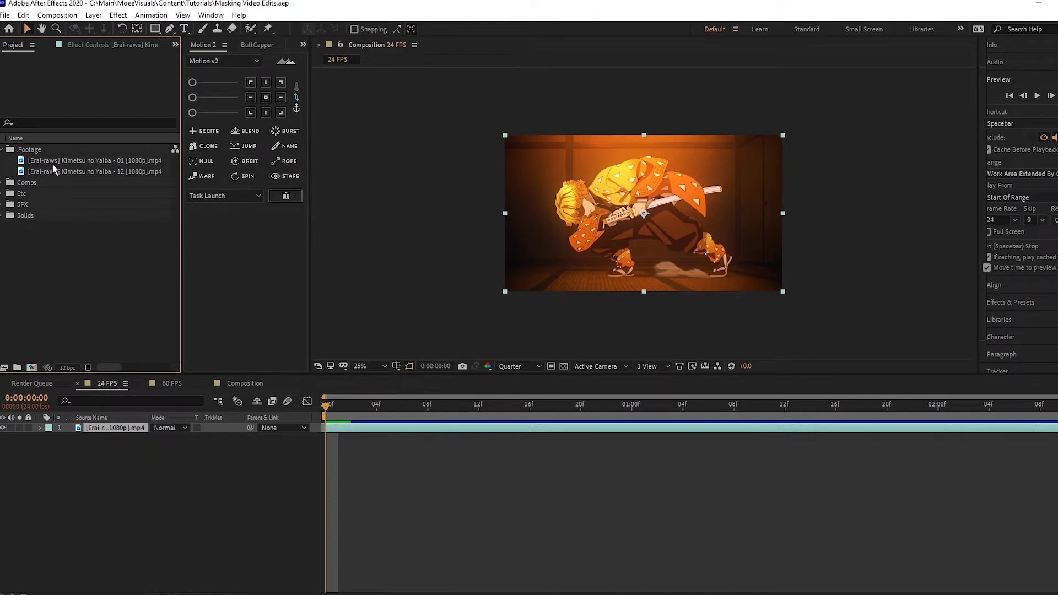
{"action": "left_click", "coordinate": [55, 171]}
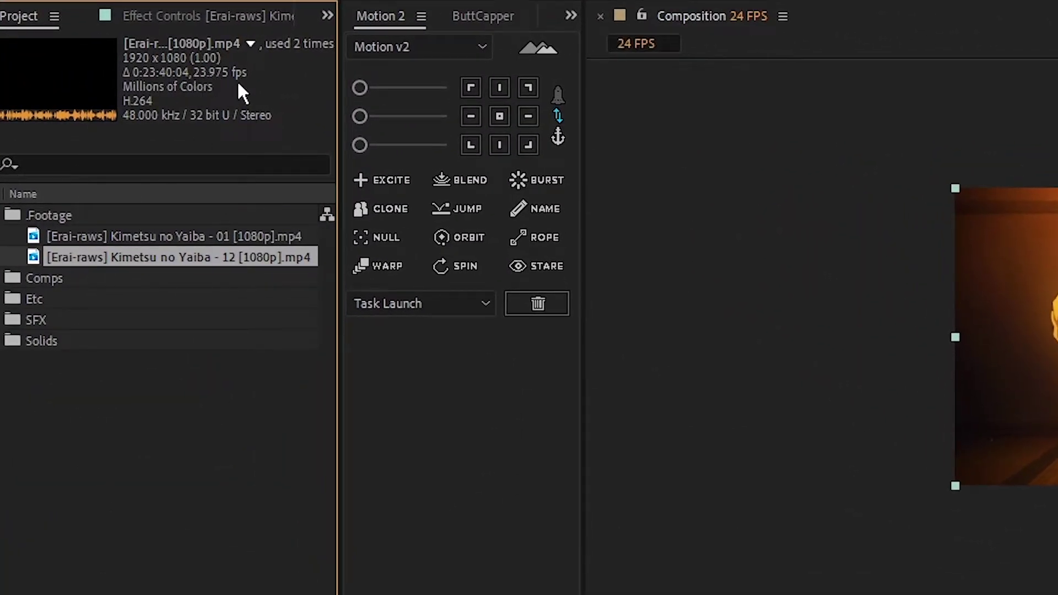
Select the episode 01 footage in the Project panel
{"action": "left_click", "coordinate": [210, 225]}
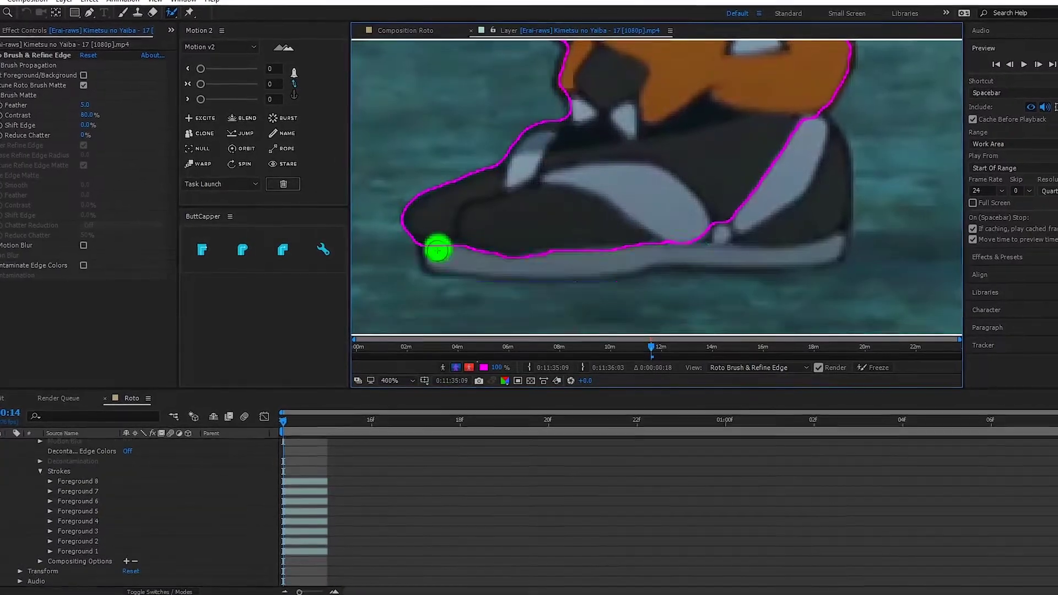
Paint a foreground stroke over the character's shoe, then add an adjustment layer above the footage
{"action": "left_click_drag", "start_coordinate": [640, 265], "coordinate": [718, 267]}
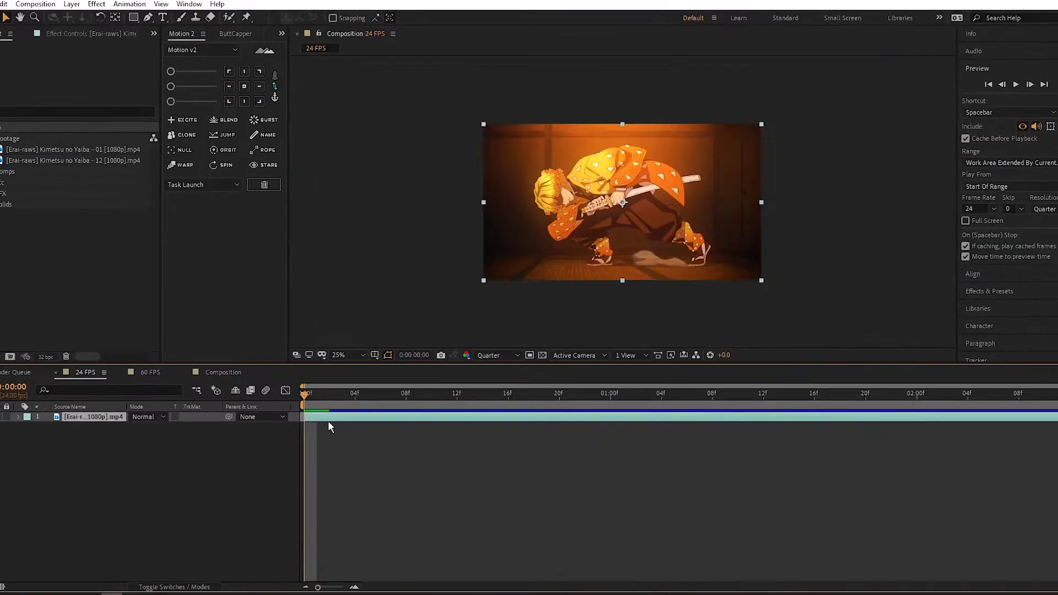
{"action": "key", "text": "ctrl+alt+y"}
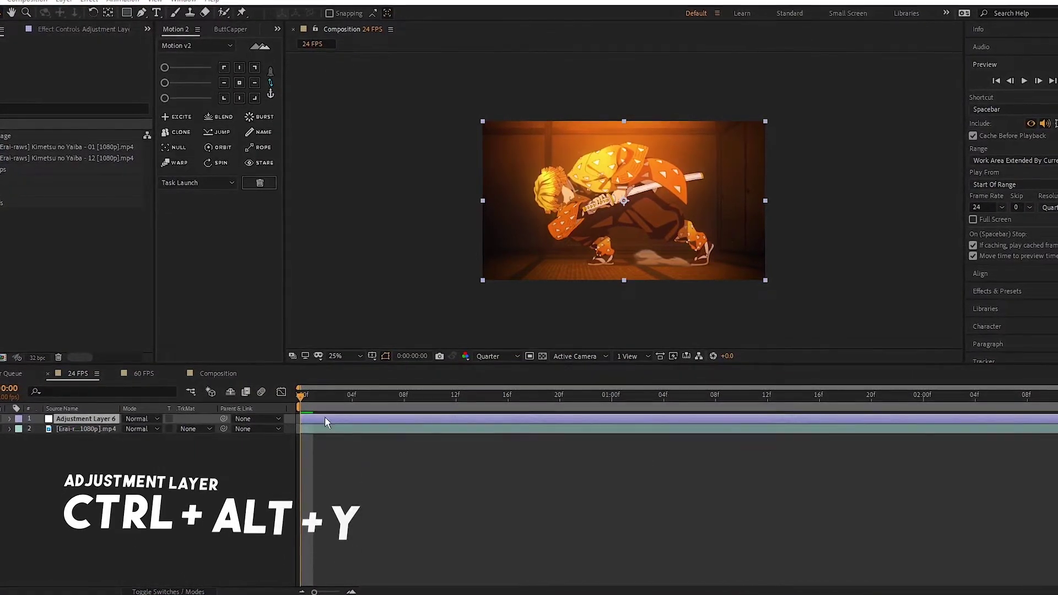
Split the footage and adjustment layers at frames 3, 6 and 9, moving new layers up the stack
{"action": "left_click_drag", "start_coordinate": [309, 404], "coordinate": [340, 399]}
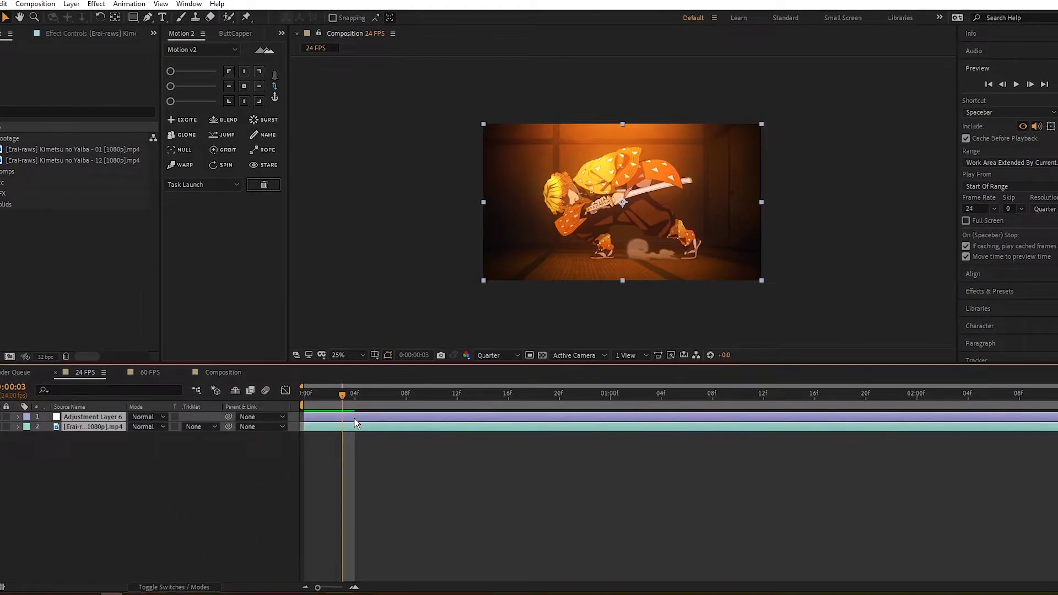
{"action": "key", "text": "ctrl+shift+d"}
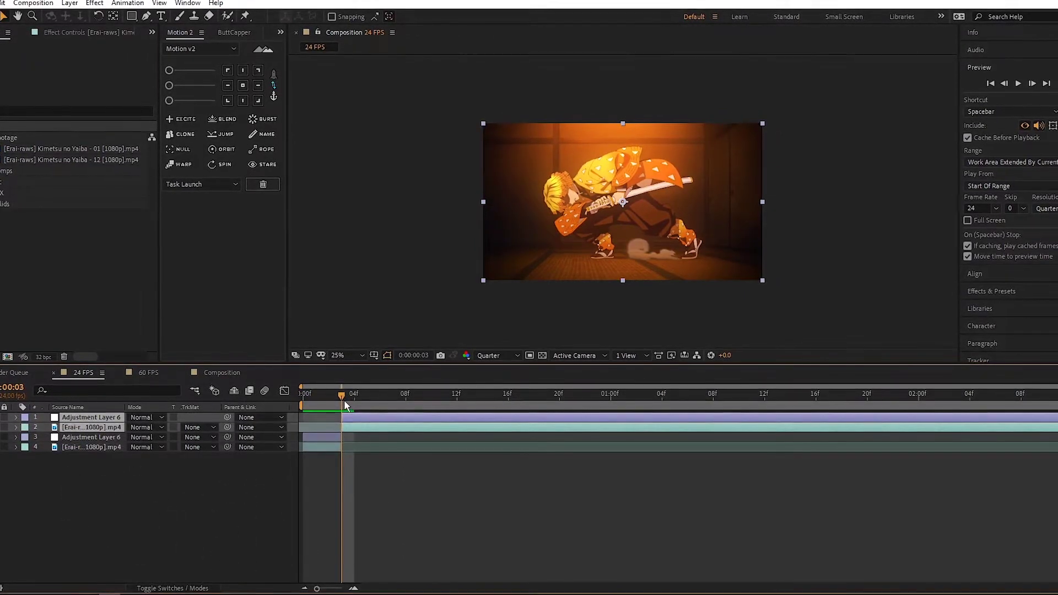
{"action": "left_click_drag", "start_coordinate": [342, 392], "coordinate": [379, 398]}
{"action": "key", "text": "ctrl+shift+d"}
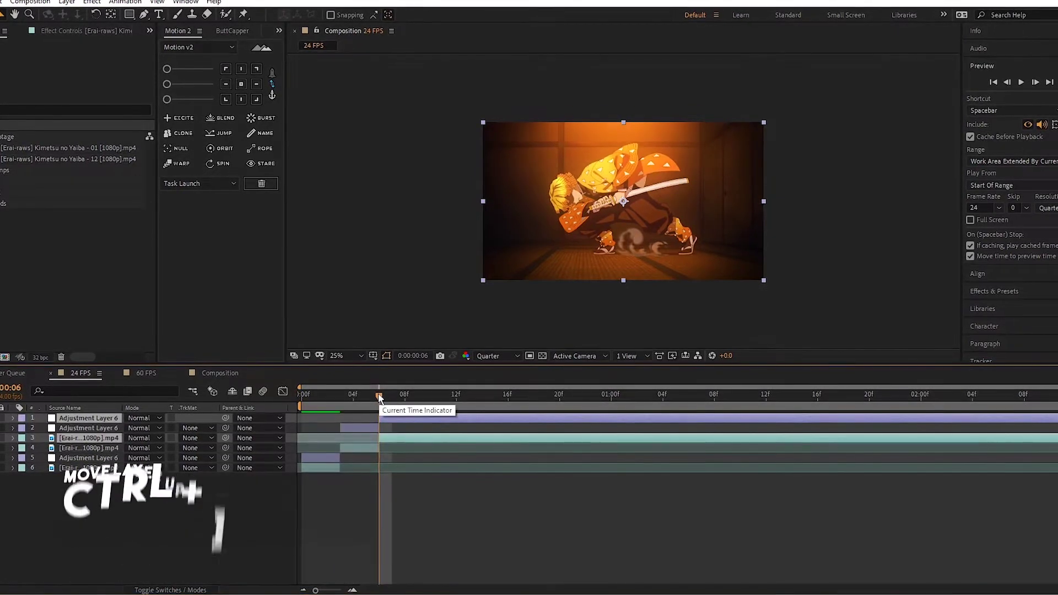
{"action": "key", "text": "ctrl+bracketright"}
{"action": "left_click_drag", "start_coordinate": [392, 396], "coordinate": [419, 398]}
{"action": "key", "text": "ctrl+shift+d"}
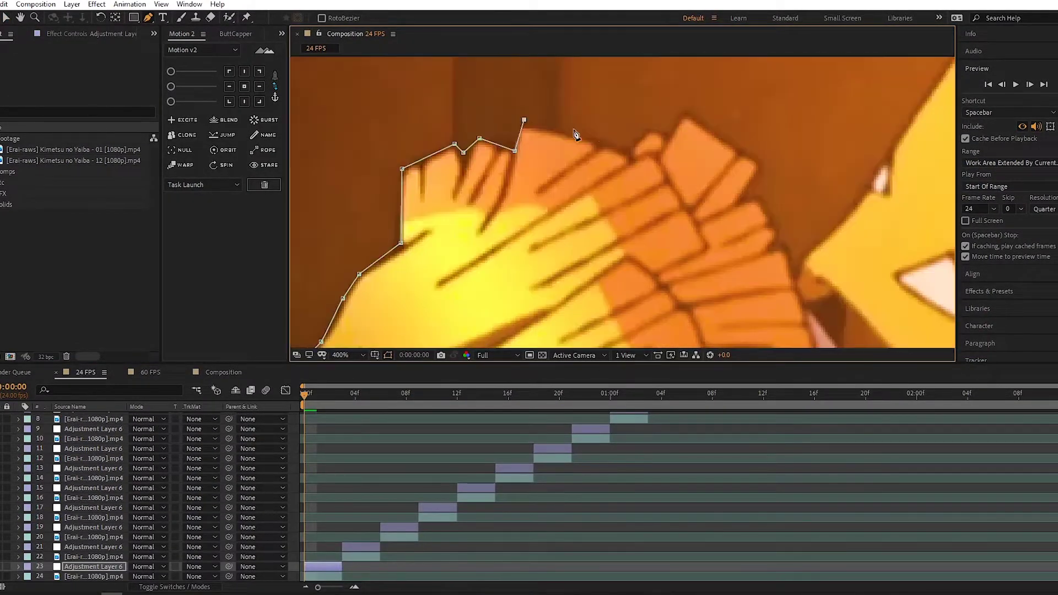
Add a mask point on the character's outline and set layer 24's track matte to Adjustment Layer 6's alpha
{"action": "left_click", "coordinate": [537, 183]}
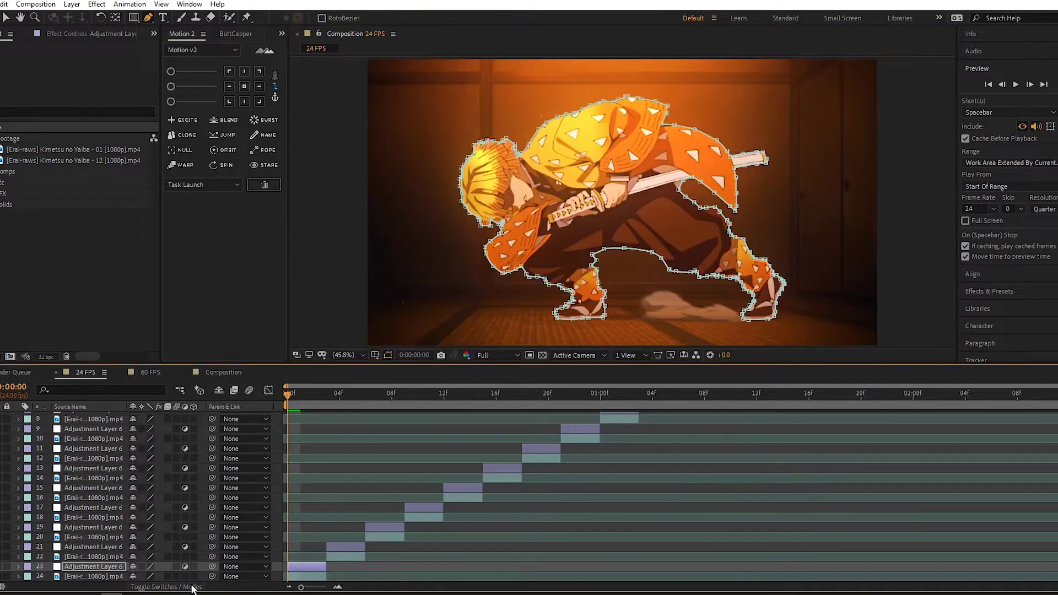
{"action": "left_click", "coordinate": [193, 588]}
{"action": "left_click", "coordinate": [192, 588]}
{"action": "left_click", "coordinate": [193, 587]}
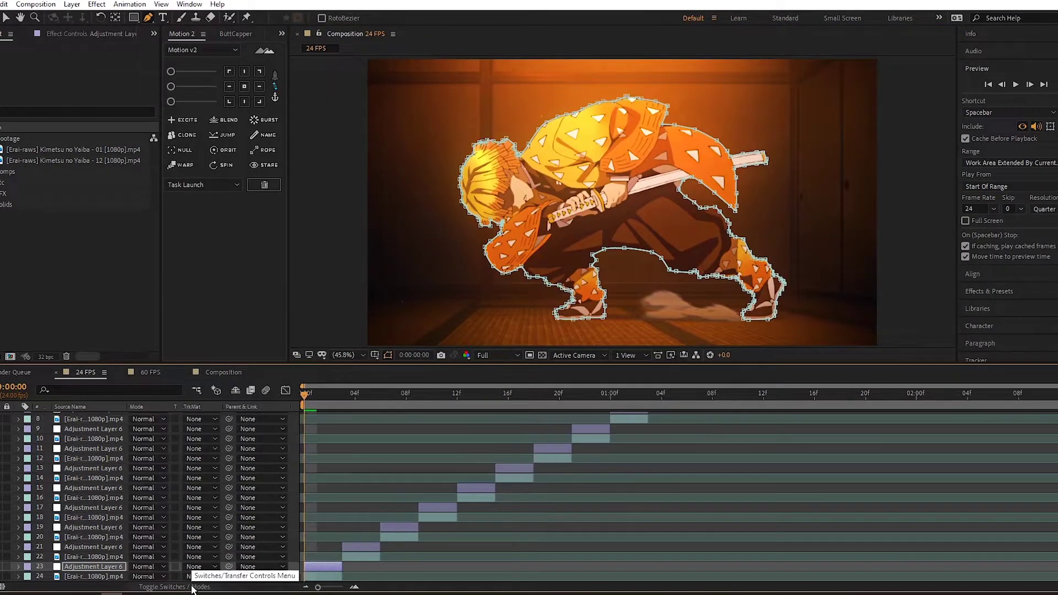
{"action": "left_click", "coordinate": [200, 576]}
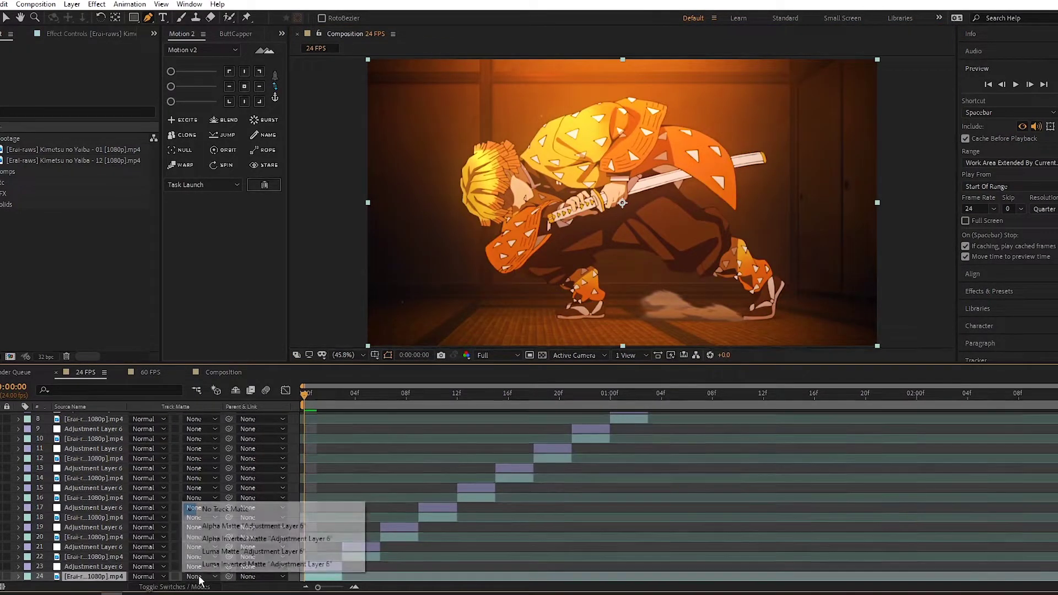
{"action": "left_click", "coordinate": [247, 527]}
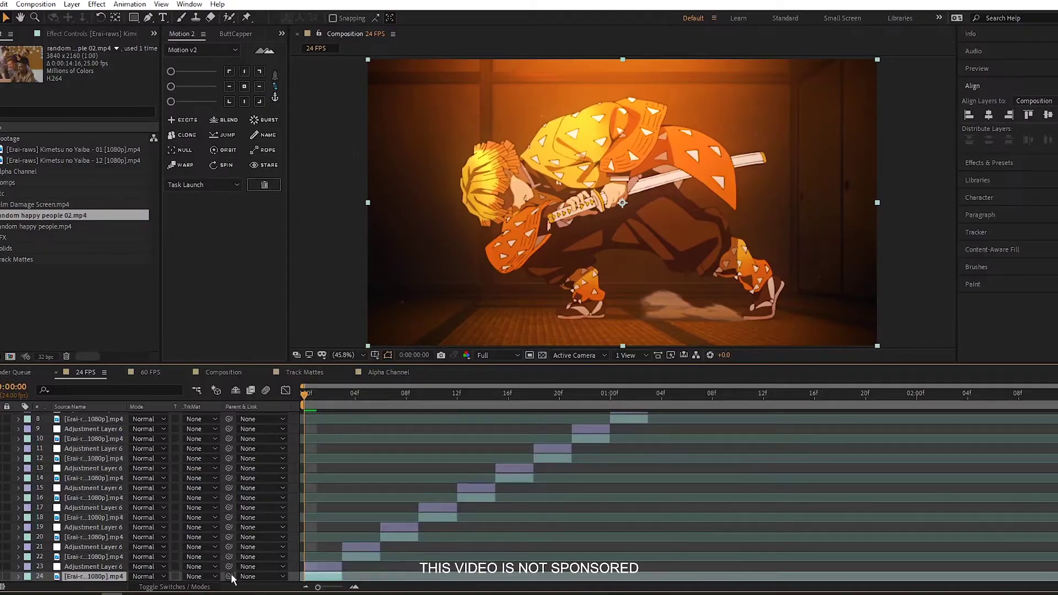
{"action": "left_click", "coordinate": [201, 576]}
{"action": "left_click", "coordinate": [221, 527]}
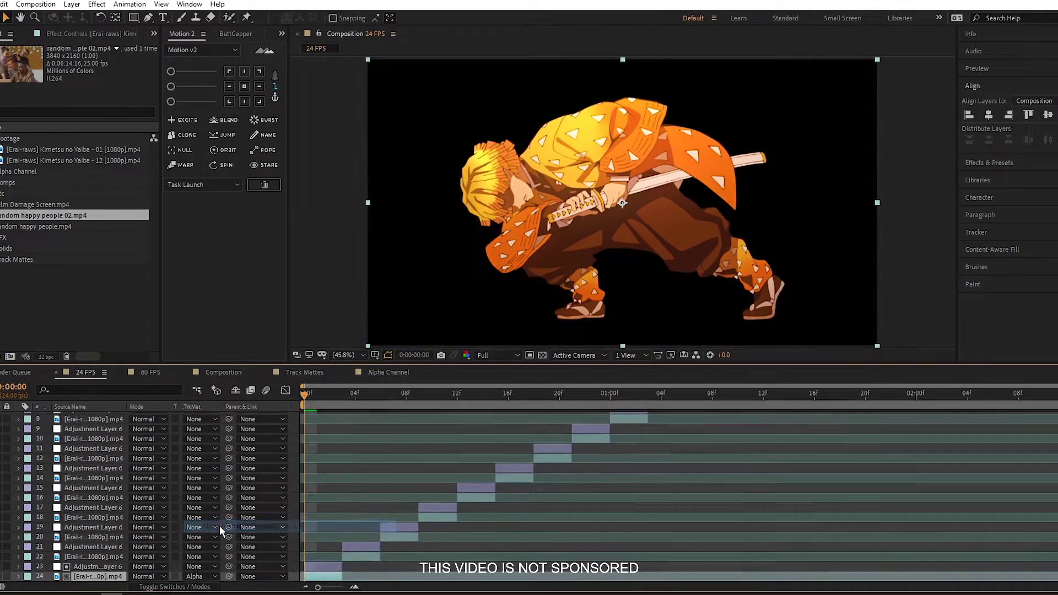
{"action": "left_click", "coordinate": [214, 576]}
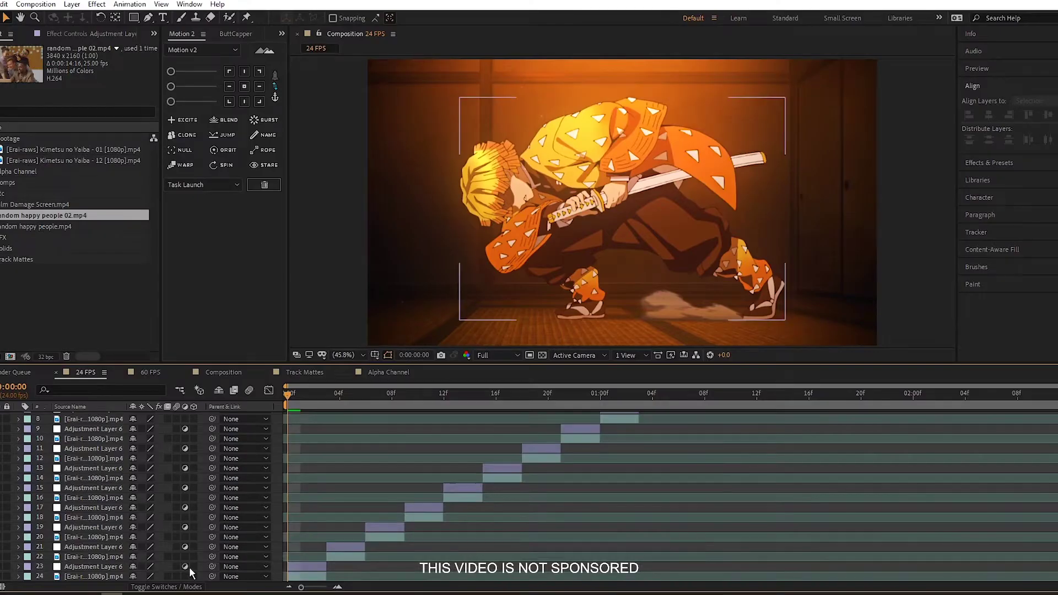
Turn off layer 23's Adjustment Layer switch so it shows as a white silhouette
{"action": "left_click", "coordinate": [186, 567]}
{"action": "left_click", "coordinate": [187, 566]}
{"action": "left_click", "coordinate": [186, 567]}
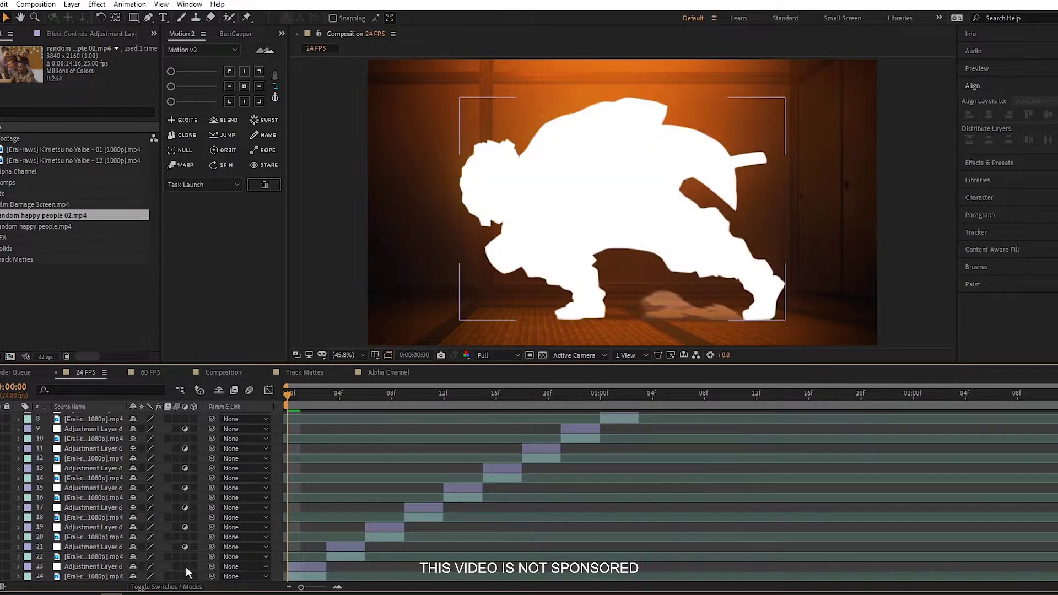
{"action": "left_click", "coordinate": [187, 567]}
{"action": "left_click", "coordinate": [187, 567]}
Nudge Adjustment Layer 6's silhouette slightly right and down in the viewer
{"action": "left_click", "coordinate": [118, 566]}
{"action": "left_click", "coordinate": [576, 241]}
{"action": "left_click_drag", "start_coordinate": [577, 241], "coordinate": [558, 226]}
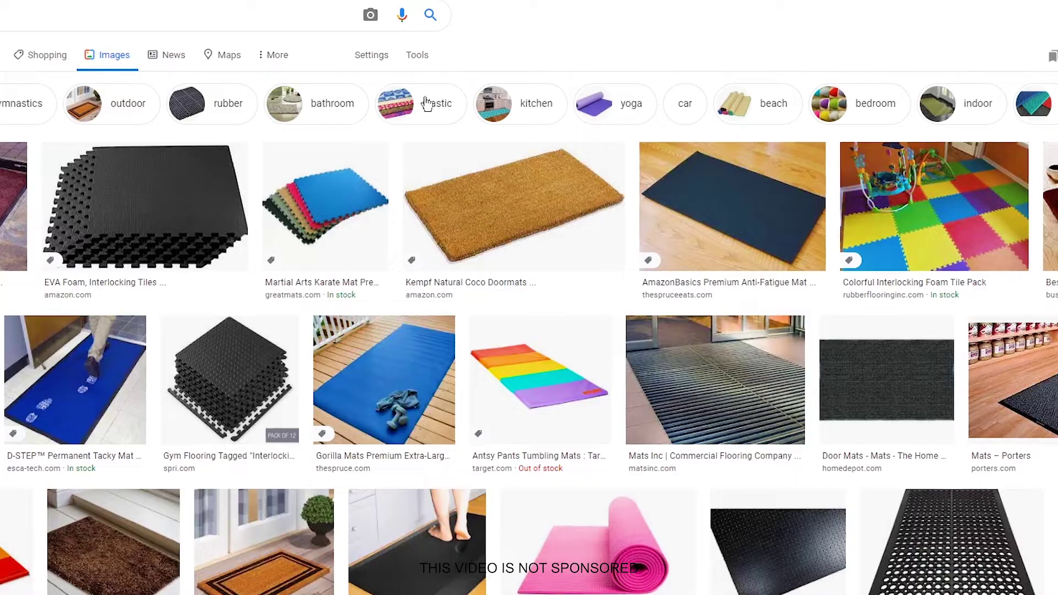
{"action": "scroll", "coordinate": [370, 118], "scroll_direction": "down", "scroll_amount": 3}
{"action": "scroll", "coordinate": [370, 117], "scroll_direction": "down", "scroll_amount": 4}
{"action": "scroll", "coordinate": [369, 115], "scroll_direction": "down", "scroll_amount": 5}
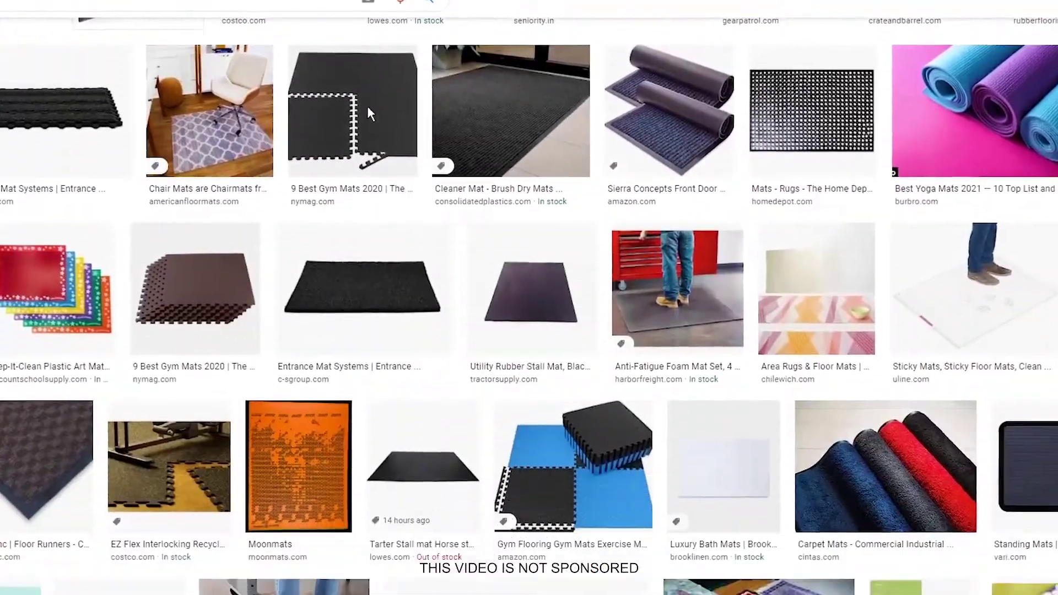
{"action": "scroll", "coordinate": [369, 113], "scroll_direction": "down", "scroll_amount": 7}
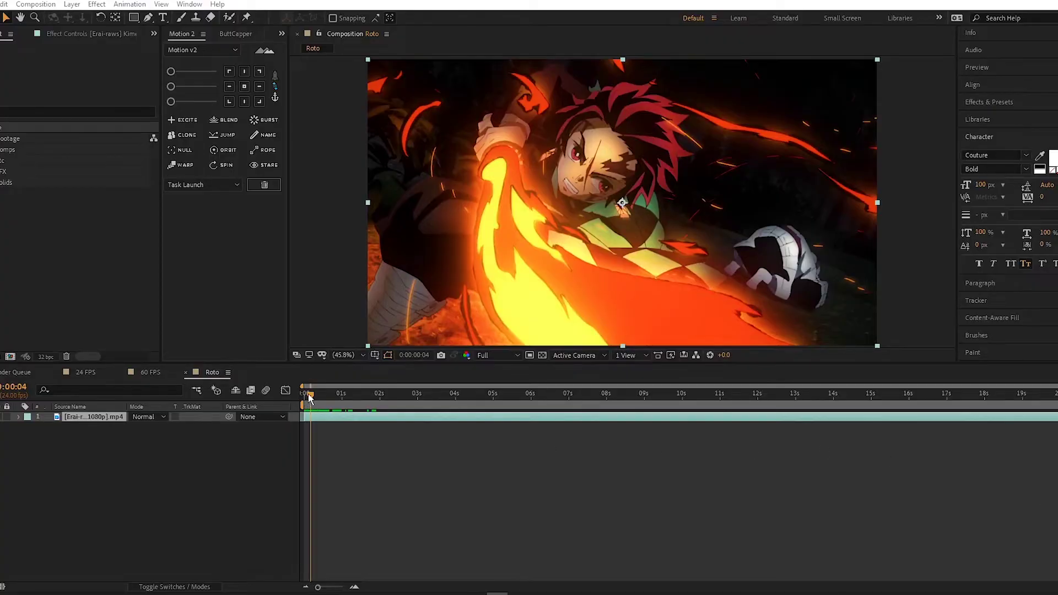
Trim the footage layer's out point to 0:00:01:17, then reselect it at 0:00:00:10
{"action": "left_click_drag", "start_coordinate": [309, 398], "coordinate": [321, 399]}
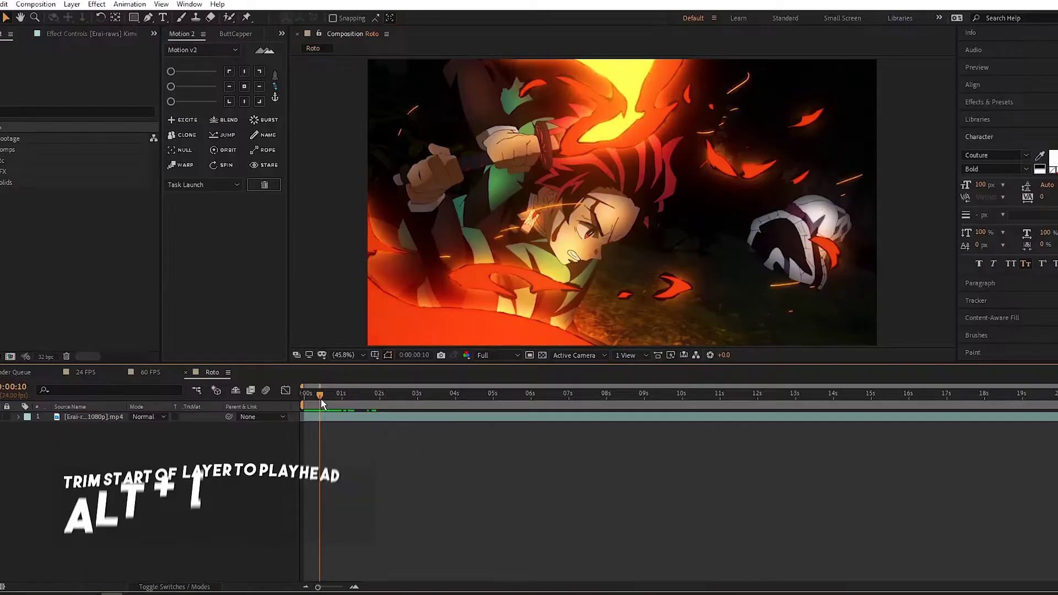
{"action": "left_click", "coordinate": [339, 419]}
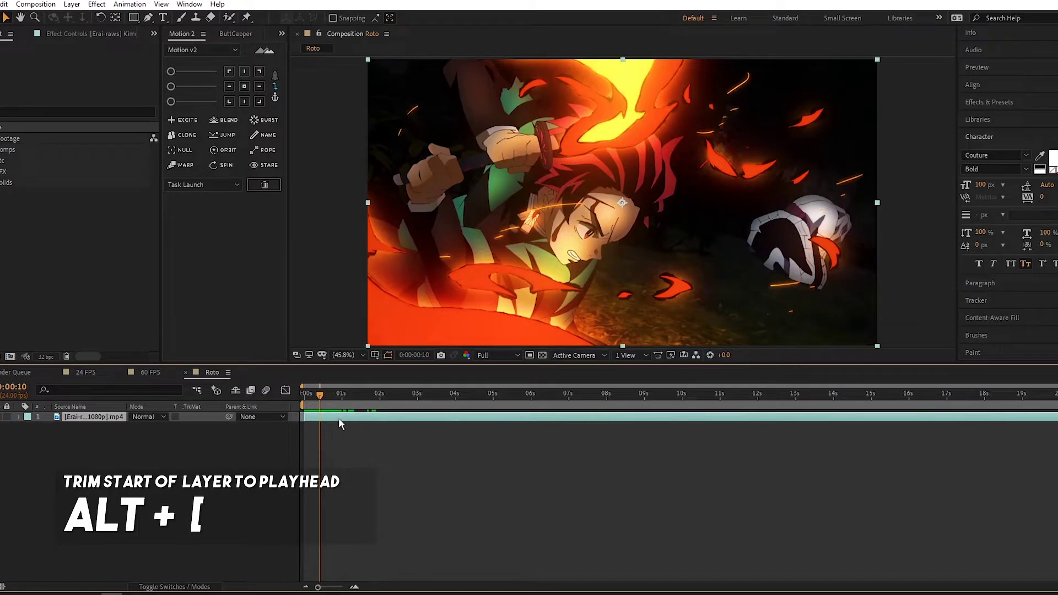
{"action": "left_click_drag", "start_coordinate": [320, 395], "coordinate": [369, 403]}
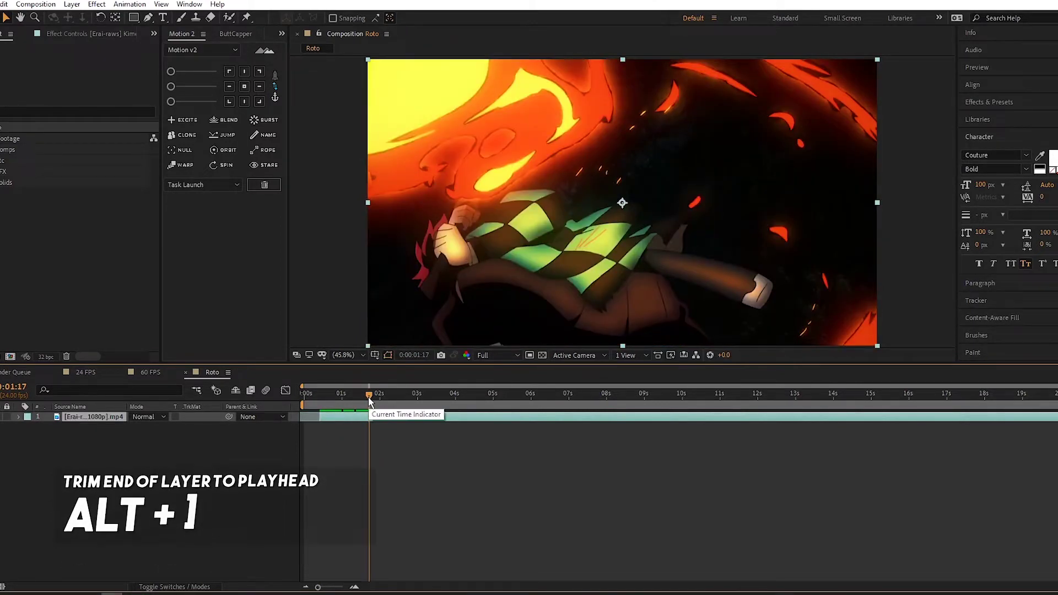
{"action": "key", "text": "alt+bracketright"}
{"action": "left_click", "coordinate": [418, 442]}
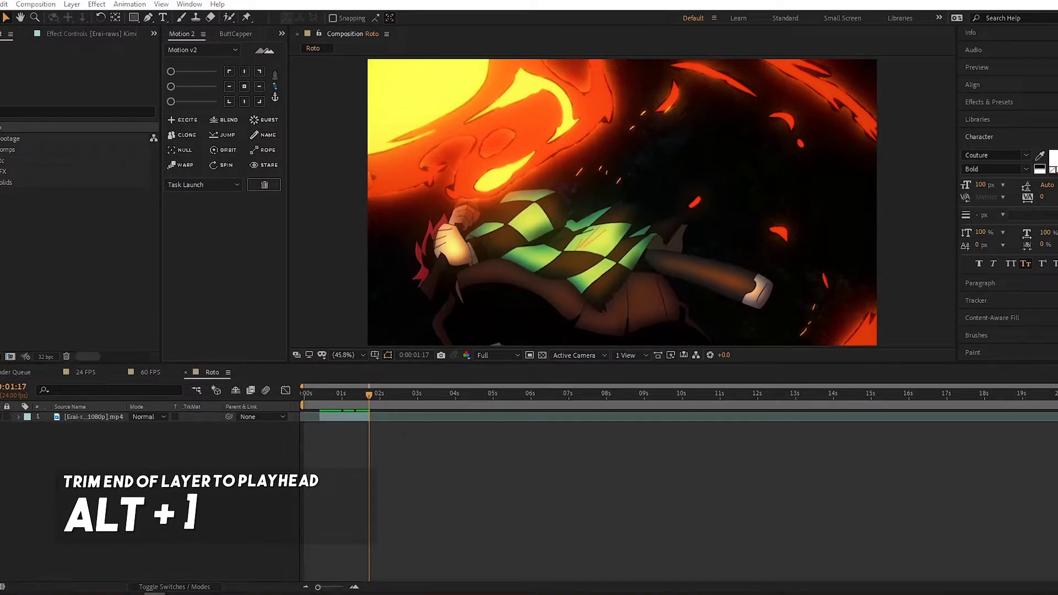
{"action": "left_click", "coordinate": [423, 417]}
{"action": "left_click", "coordinate": [322, 396]}
{"action": "left_click", "coordinate": [334, 418]}
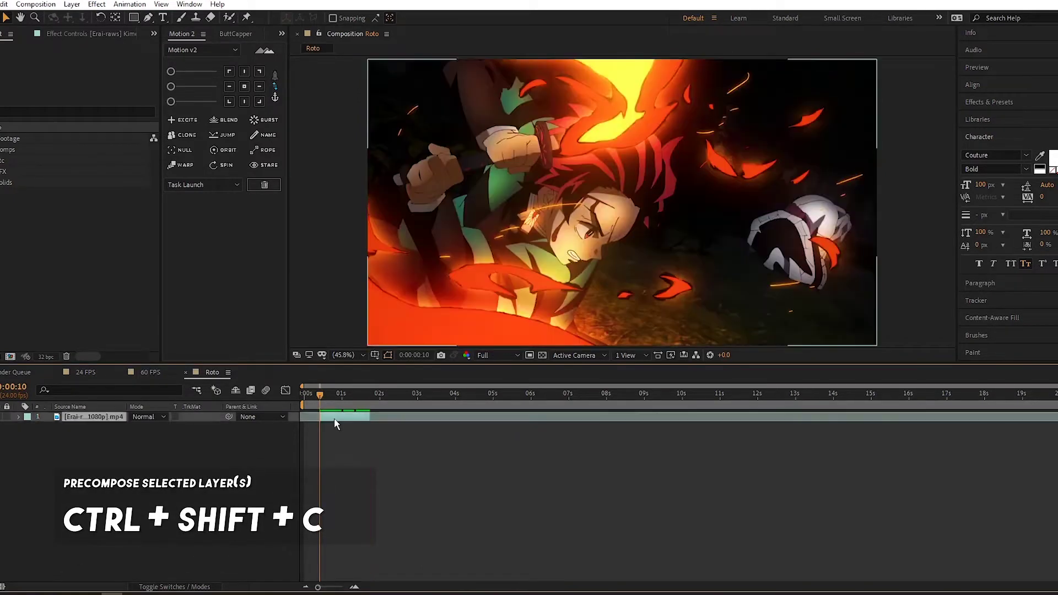
Pre-compose the trimmed layer as Tanjiro Roto and open that precomp
{"action": "key", "text": "ctrl+shift+c"}
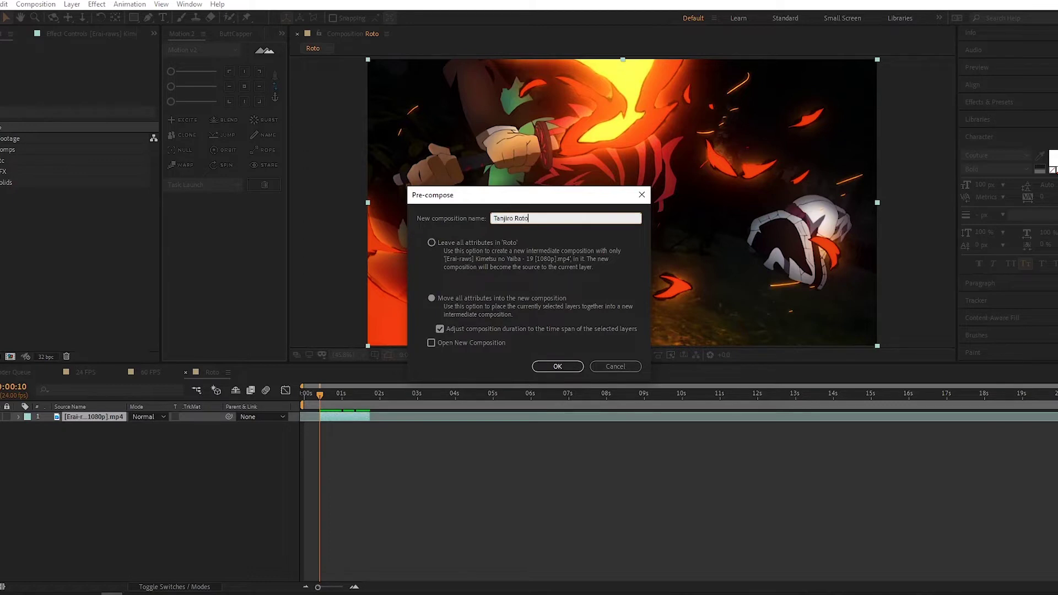
{"action": "left_click", "coordinate": [558, 366]}
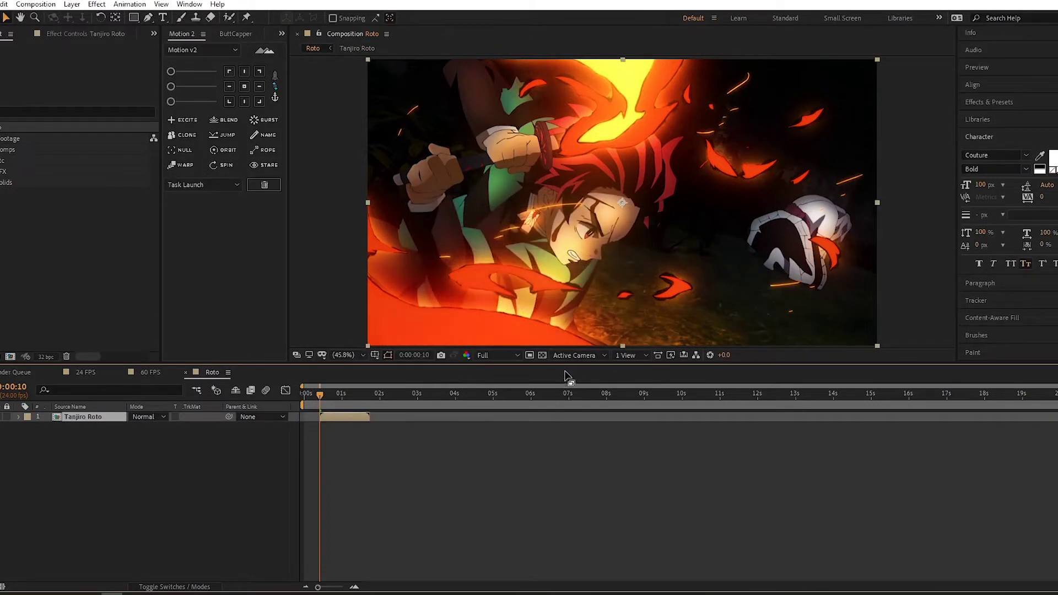
{"action": "double_click", "coordinate": [345, 417]}
{"action": "left_click_drag", "start_coordinate": [431, 395], "coordinate": [295, 385]}
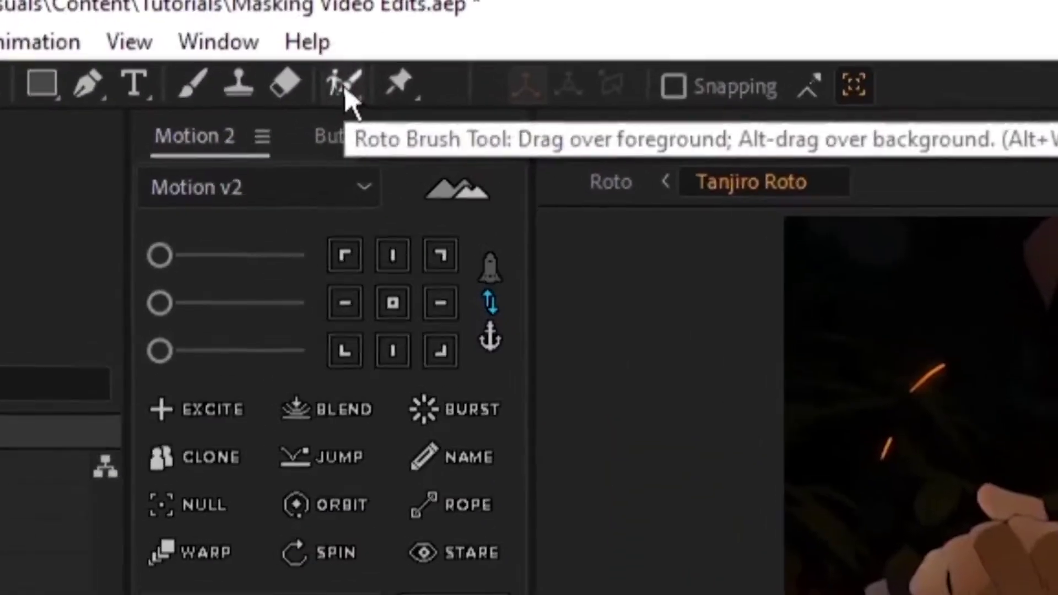
Pick the Roto Brush tool and open the Tanjiro Roto clip in its Layer panel
{"action": "left_click", "coordinate": [230, 19]}
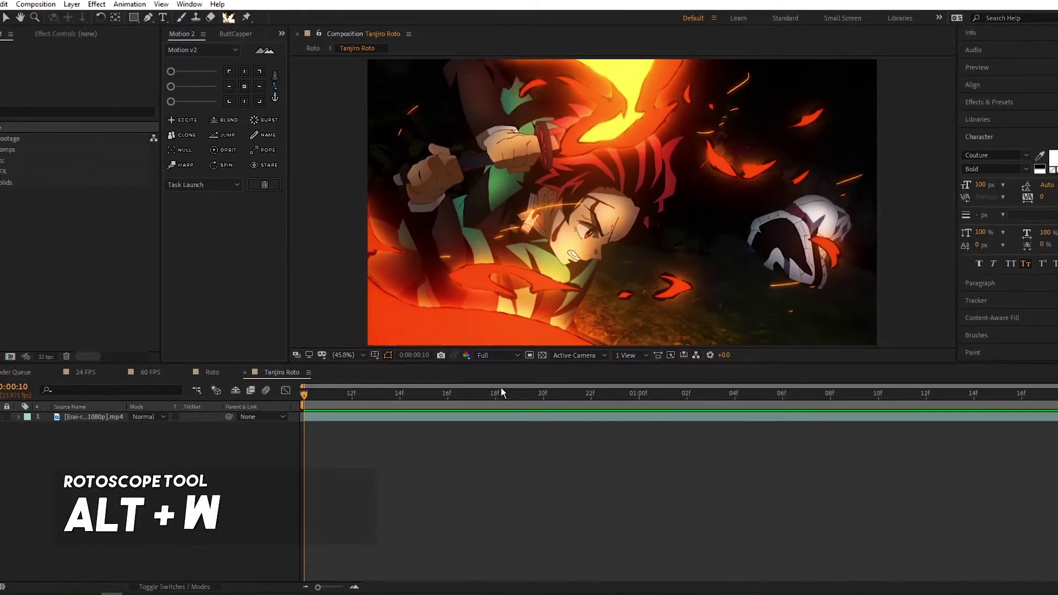
{"action": "double_click", "coordinate": [354, 416]}
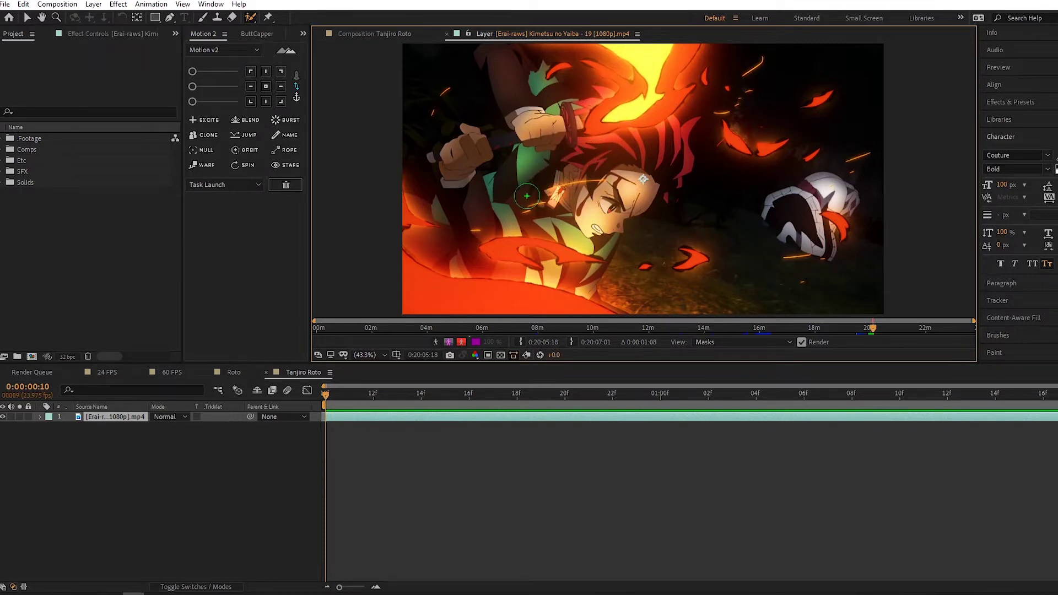
Paint Tanjiro's torso as foreground and step between frames to check the outline
{"action": "mouse_move", "coordinate": [475, 220]}
{"action": "left_mouse_down"}
{"action": "mouse_move", "coordinate": [537, 193]}
{"action": "mouse_move", "coordinate": [557, 206]}
{"action": "left_mouse_up"}
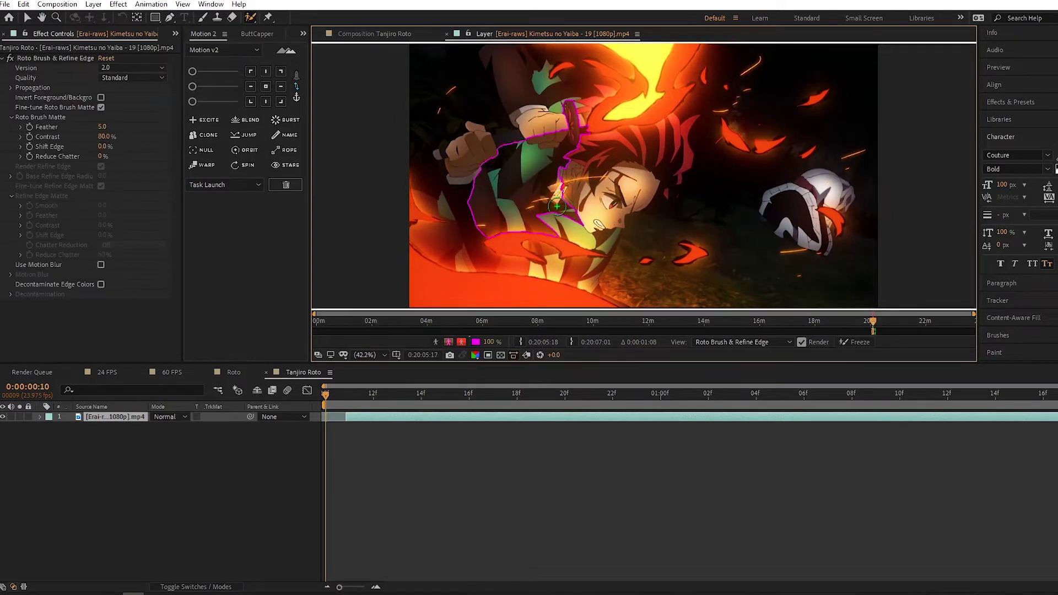
{"action": "scroll", "coordinate": [545, 140], "scroll_direction": "up", "scroll_amount": 1}
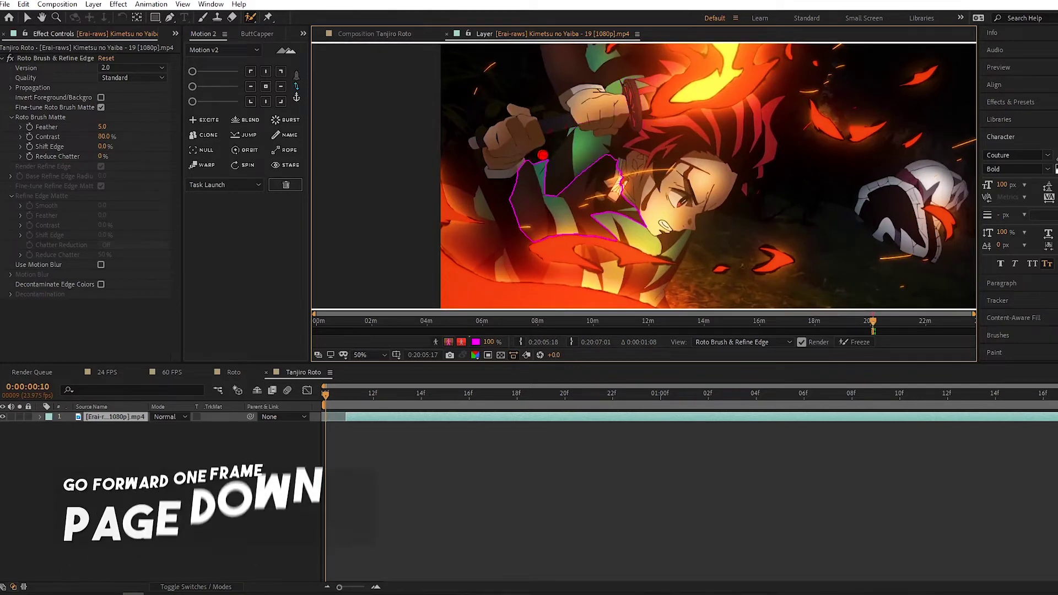
{"action": "key", "text": "Page_Down"}
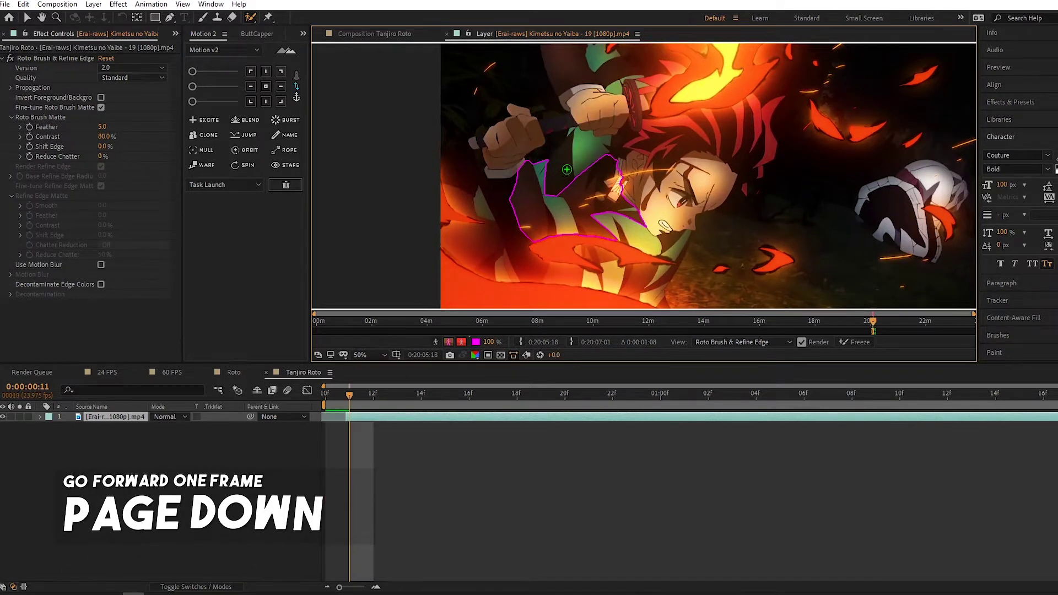
{"action": "key", "text": "Page_Up"}
{"action": "key", "text": "Page_Down"}
{"action": "key", "text": "Page_Up"}
{"action": "key", "text": "Page_Down"}
{"action": "key", "text": "Page_Up"}
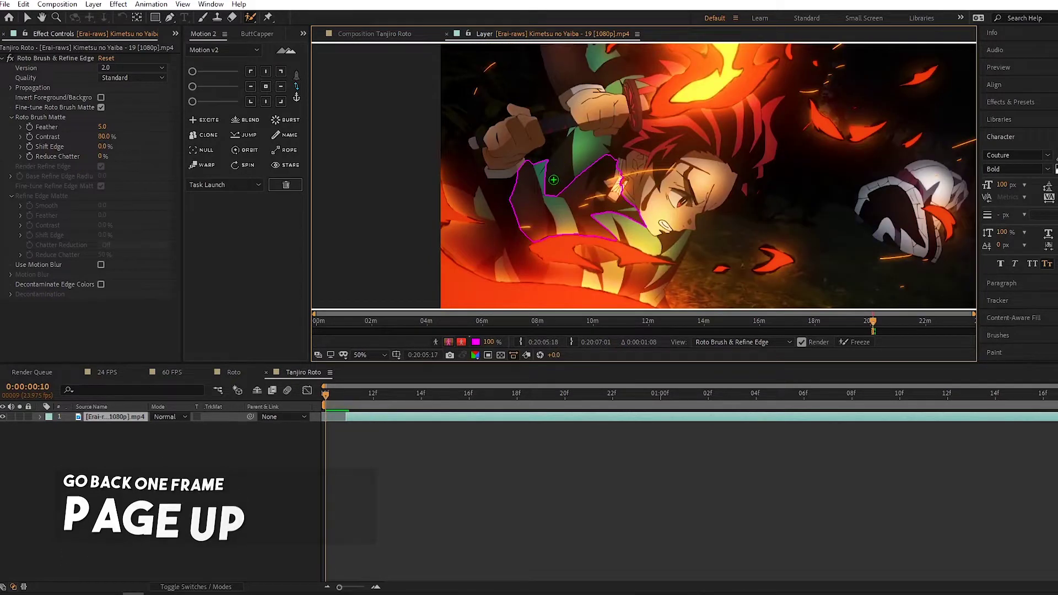
Add the sword arm and face to the foreground, checking the result in alpha and overlay views
{"action": "left_click_drag", "start_coordinate": [553, 181], "coordinate": [603, 147]}
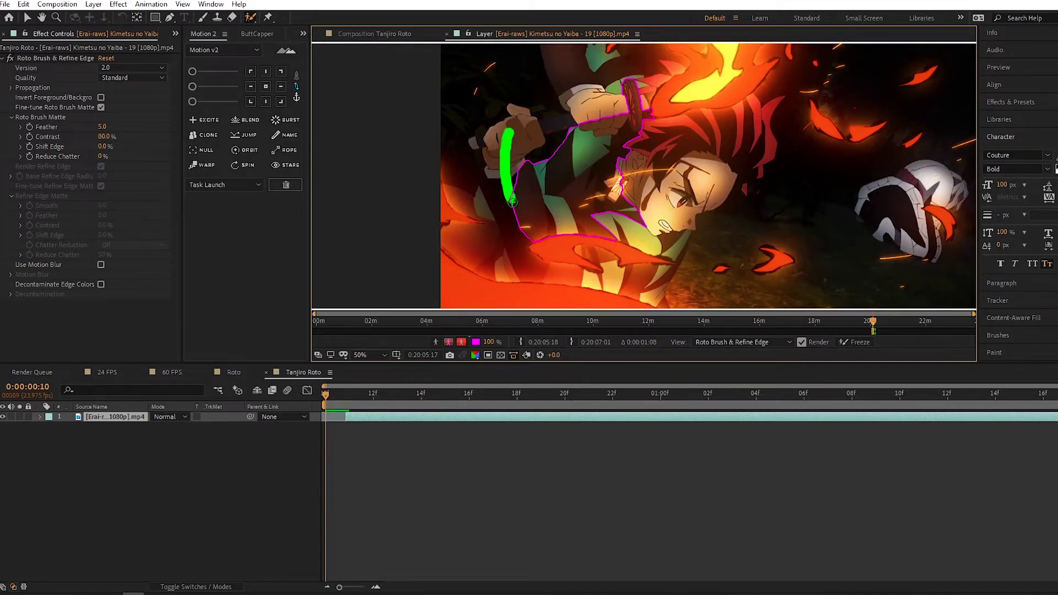
{"action": "scroll", "coordinate": [515, 137], "scroll_direction": "down", "scroll_amount": 5}
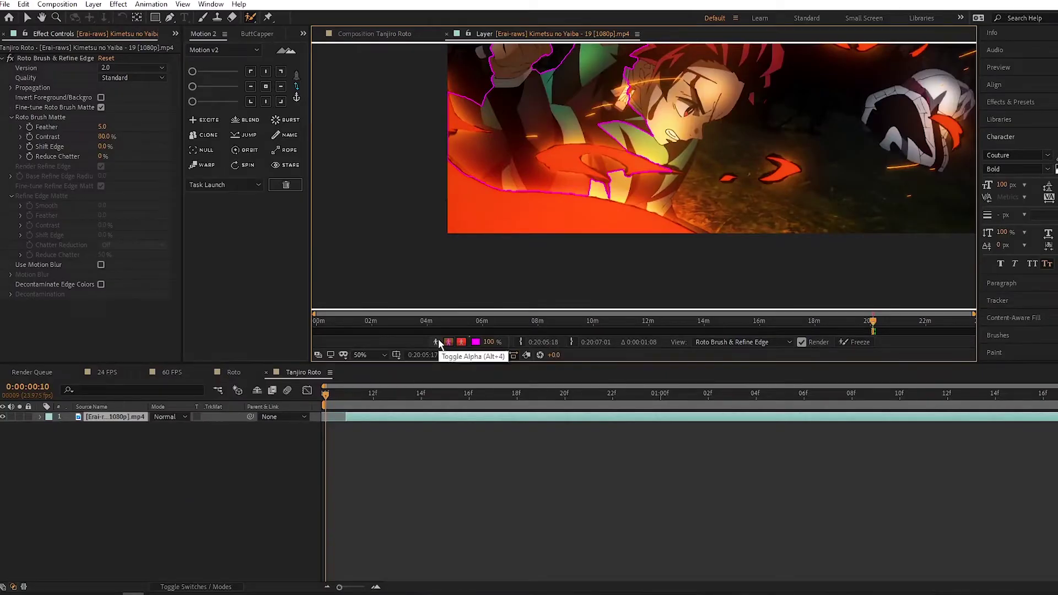
{"action": "left_click", "coordinate": [397, 343]}
{"action": "left_click_drag", "start_coordinate": [585, 142], "coordinate": [551, 225]}
{"action": "left_click", "coordinate": [434, 342]}
{"action": "left_click", "coordinate": [432, 340]}
{"action": "left_click", "coordinate": [449, 341]}
{"action": "left_click", "coordinate": [448, 341]}
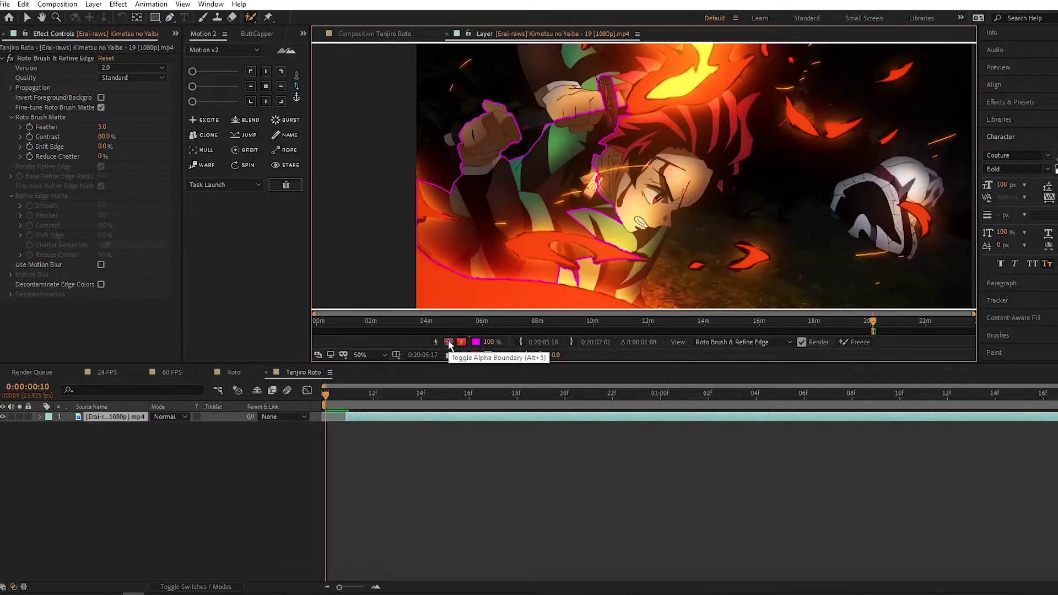
{"action": "left_click_drag", "start_coordinate": [633, 227], "coordinate": [634, 226]}
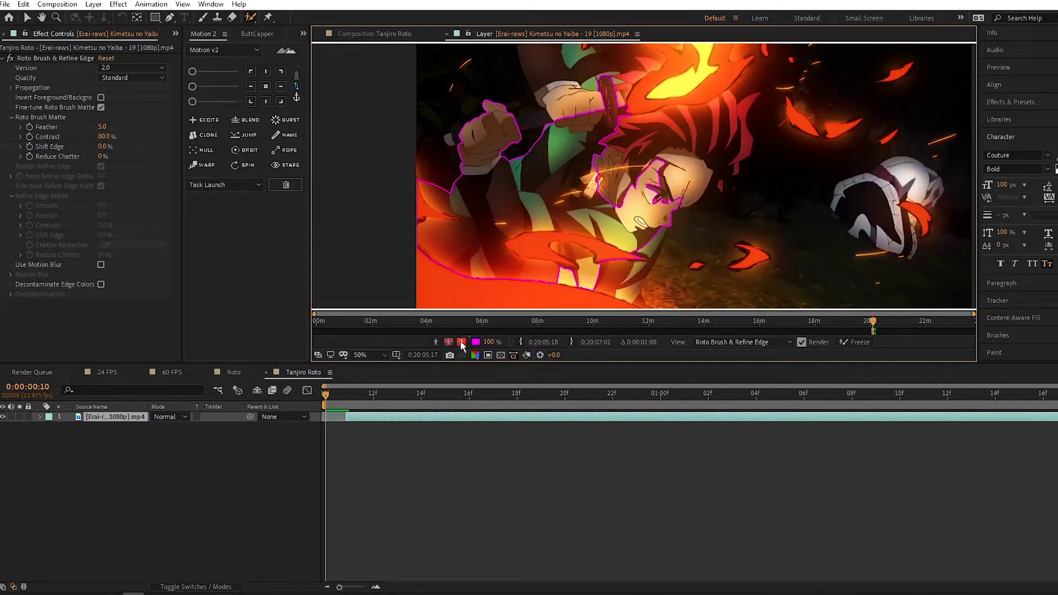
{"action": "left_click", "coordinate": [462, 341]}
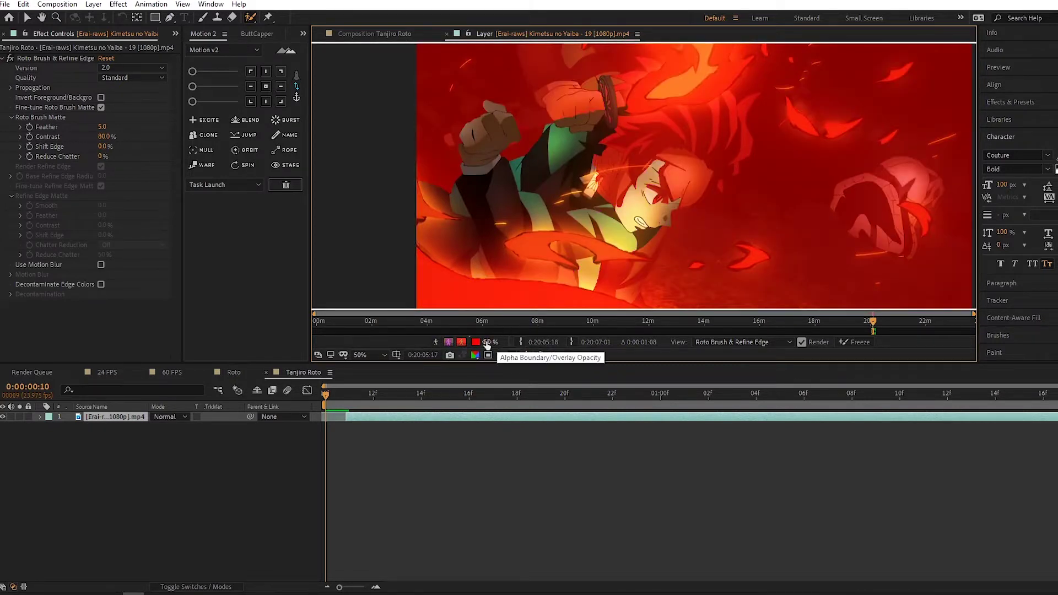
Make the roto overlay orange with adjusted opacity, save, and freeze propagation across the clip
{"action": "left_click_drag", "start_coordinate": [487, 341], "coordinate": [469, 344]}
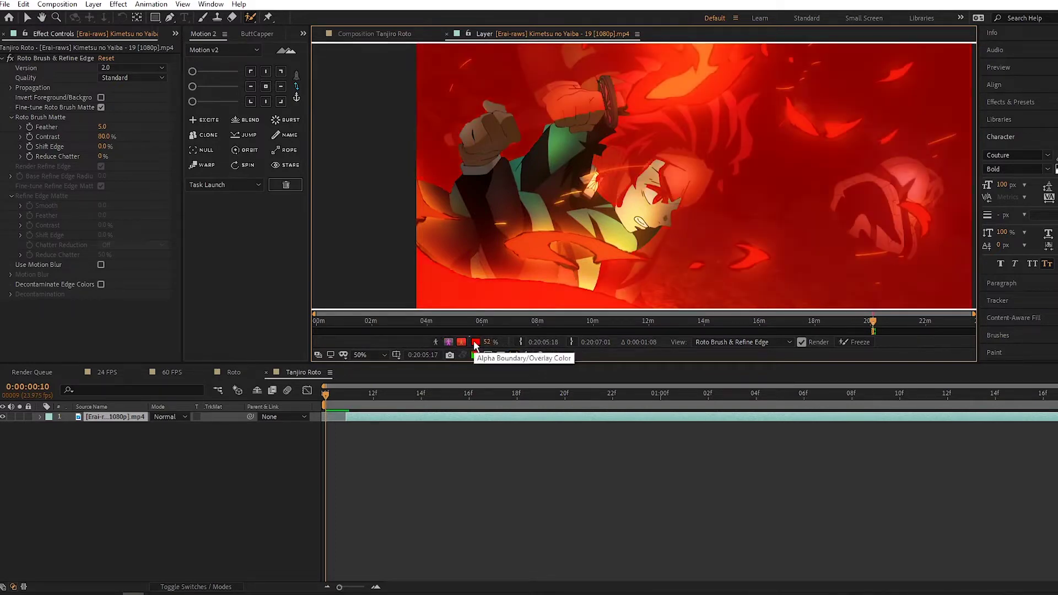
{"action": "left_click", "coordinate": [476, 342]}
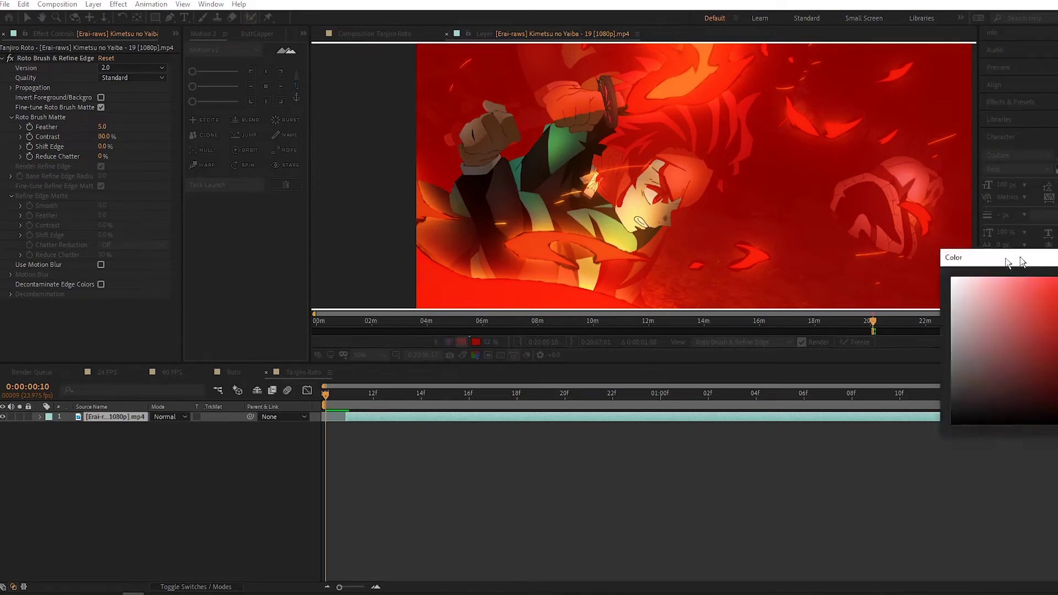
{"action": "left_click", "coordinate": [633, 413]}
{"action": "left_click_drag", "start_coordinate": [607, 325], "coordinate": [624, 321]}
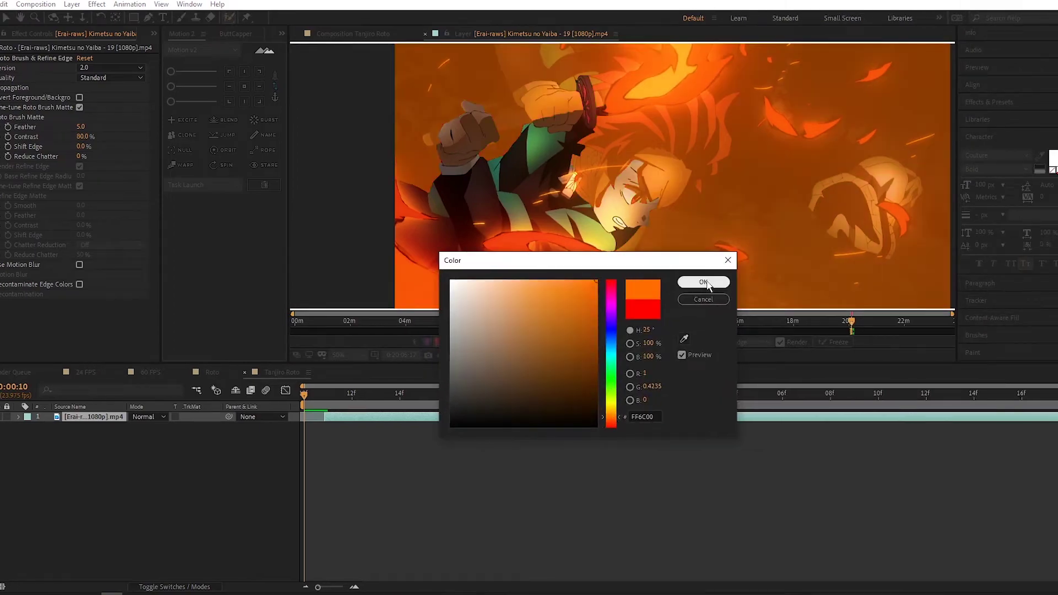
{"action": "left_click", "coordinate": [703, 282]}
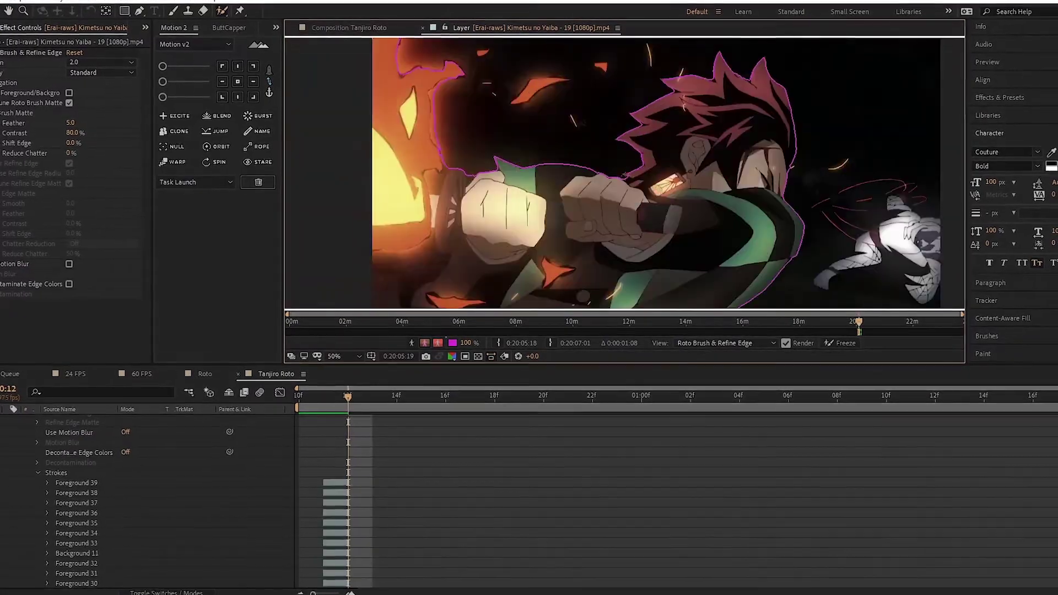
{"action": "key", "text": "ctrl+s"}
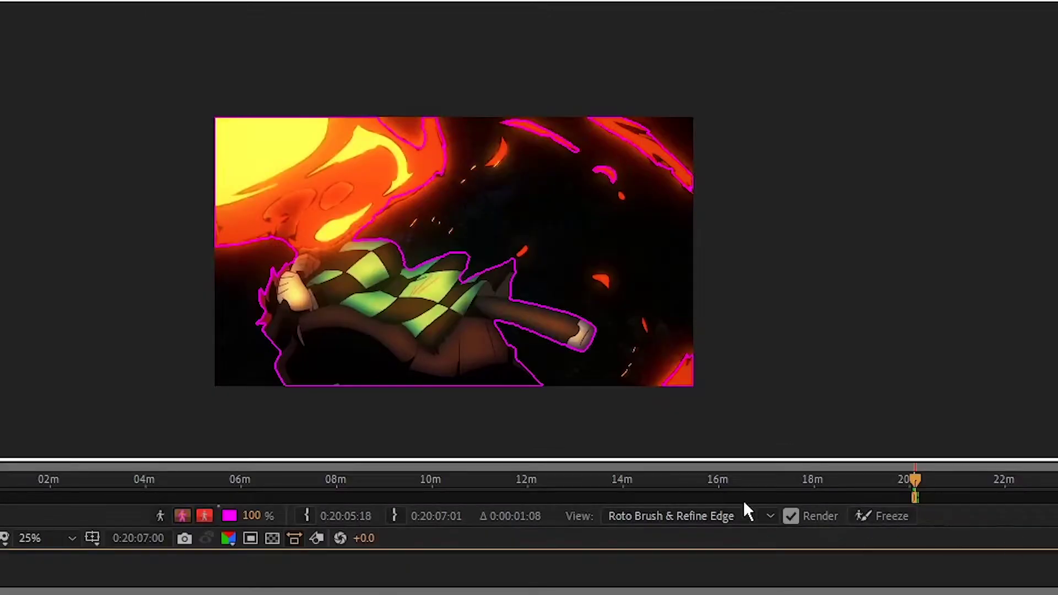
{"action": "left_click", "coordinate": [882, 516]}
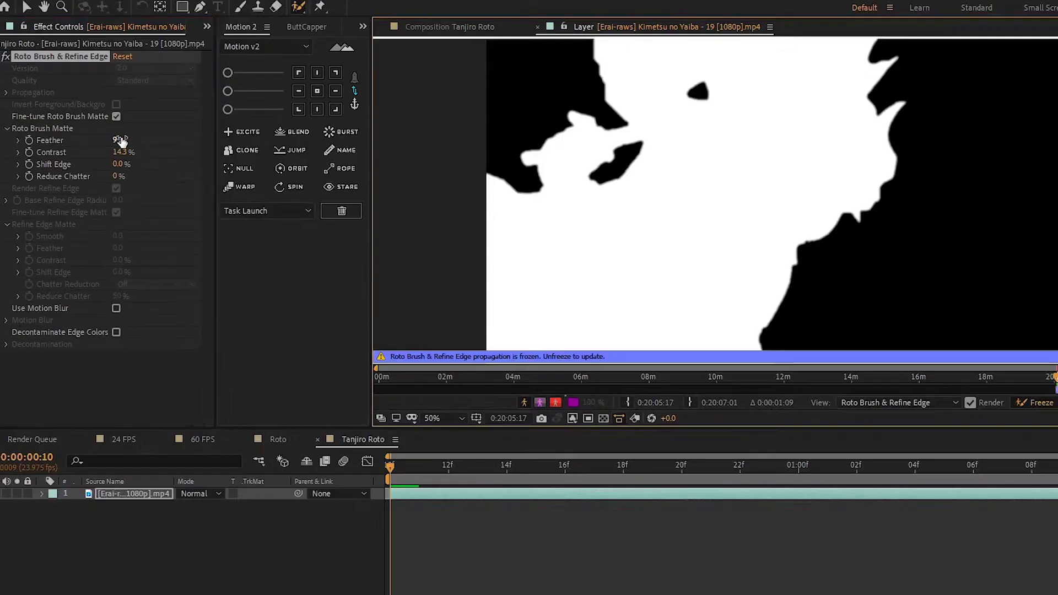
Refine the matte to Feather 9.1 and Contrast 14.3%, with Shift Edge and Reduce Chatter at 0%
{"action": "left_click_drag", "start_coordinate": [120, 139], "coordinate": [122, 159]}
{"action": "left_click_drag", "start_coordinate": [448, 161], "coordinate": [713, 170]}
{"action": "left_click_drag", "start_coordinate": [31, 158], "coordinate": [2, 158]}
{"action": "mouse_move", "coordinate": [347, 167]}
{"action": "left_mouse_down"}
{"action": "mouse_move", "coordinate": [572, 169]}
{"action": "mouse_move", "coordinate": [101, 169]}
{"action": "mouse_move", "coordinate": [683, 167]}
{"action": "mouse_move", "coordinate": [419, 168]}
{"action": "left_mouse_up"}
{"action": "key", "text": "alt+4"}
{"action": "left_click_drag", "start_coordinate": [118, 176], "coordinate": [484, 197]}
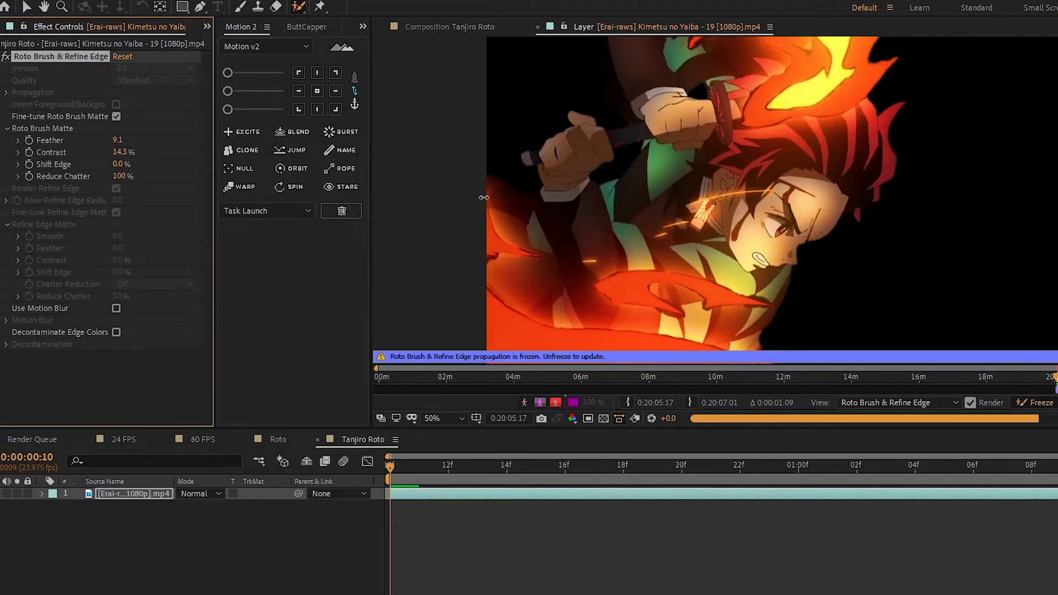
{"action": "left_click_drag", "start_coordinate": [370, 197], "coordinate": [74, 191]}
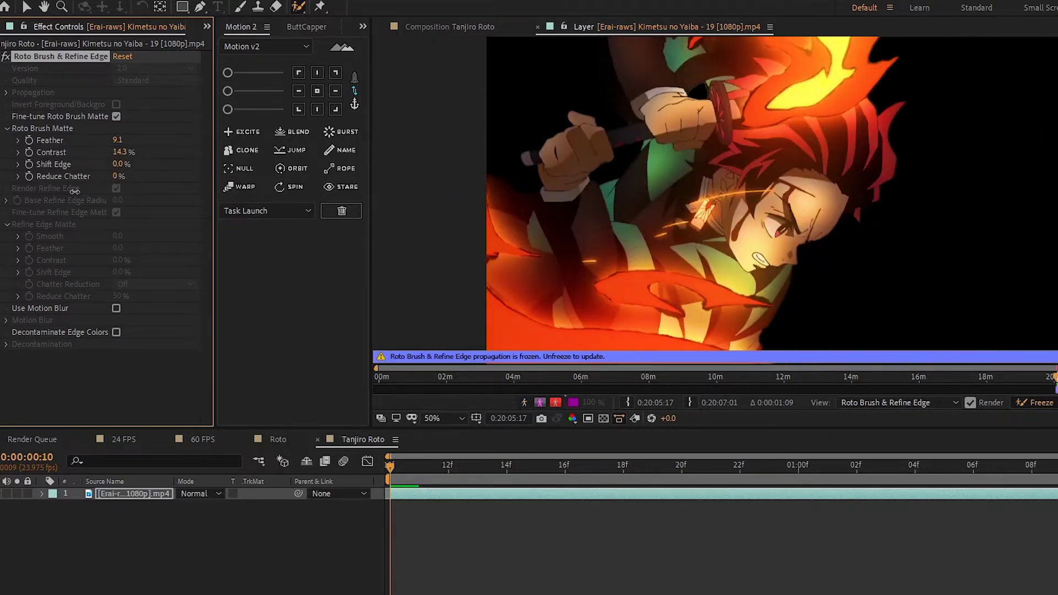
{"action": "left_click_drag", "start_coordinate": [281, 195], "coordinate": [494, 201]}
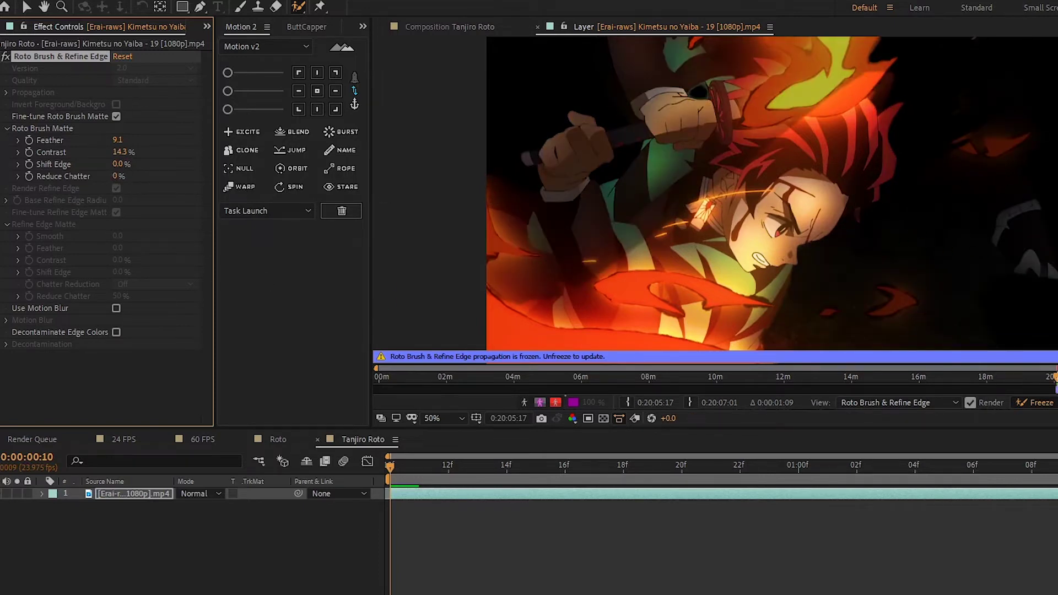
Enable Use Motion Blur on the matte and return to the Tanjiro Roto composition
{"action": "left_click", "coordinate": [114, 317]}
{"action": "left_click", "coordinate": [116, 309]}
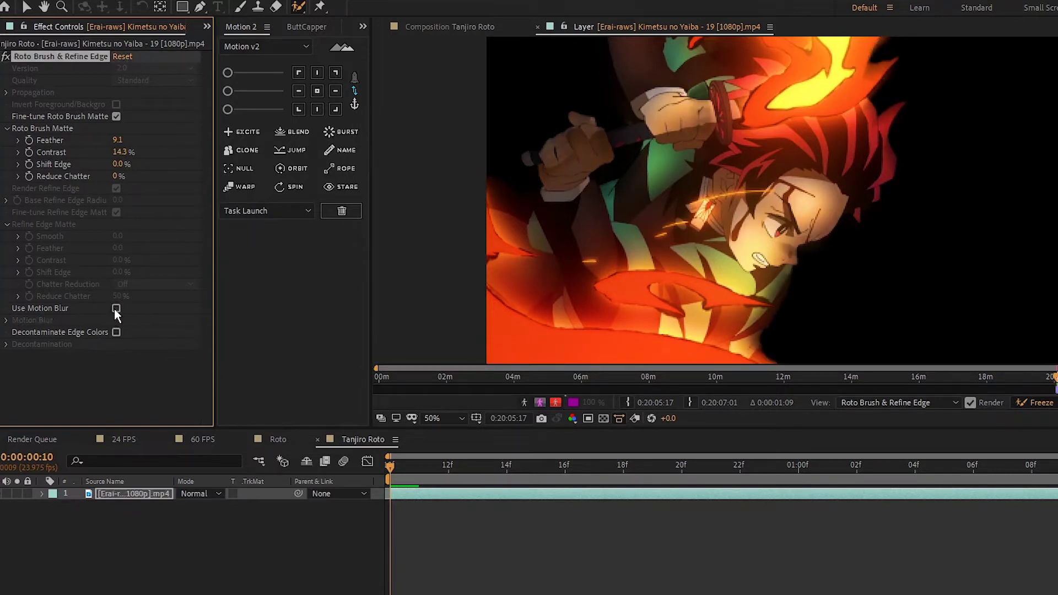
{"action": "left_click", "coordinate": [450, 26]}
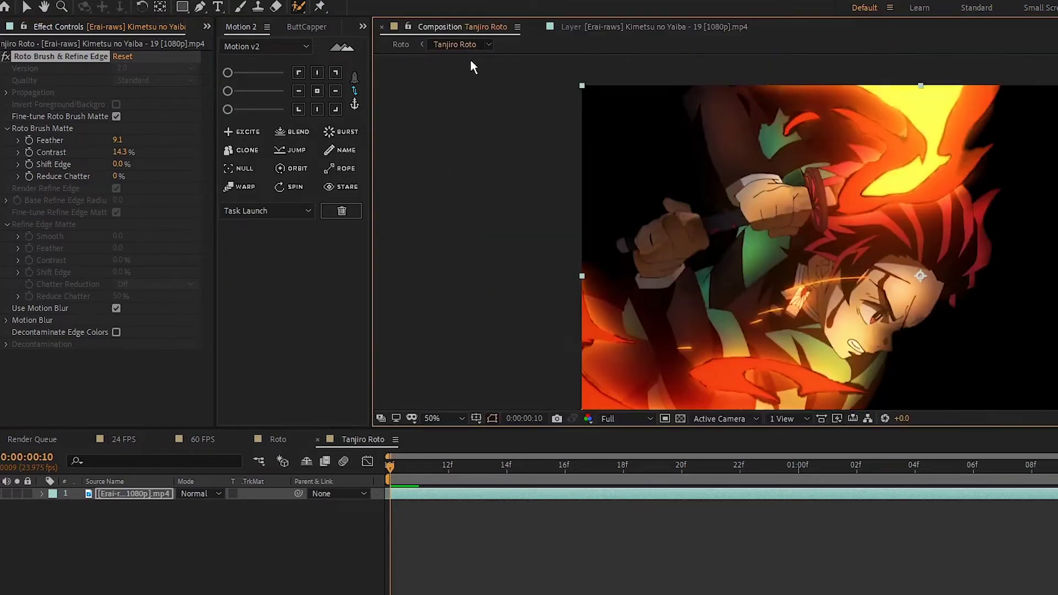
Preview the Tanjiro Roto cut-out and confirm render settings to queue Tanjiro Roto.avi
{"action": "key", "text": "space"}
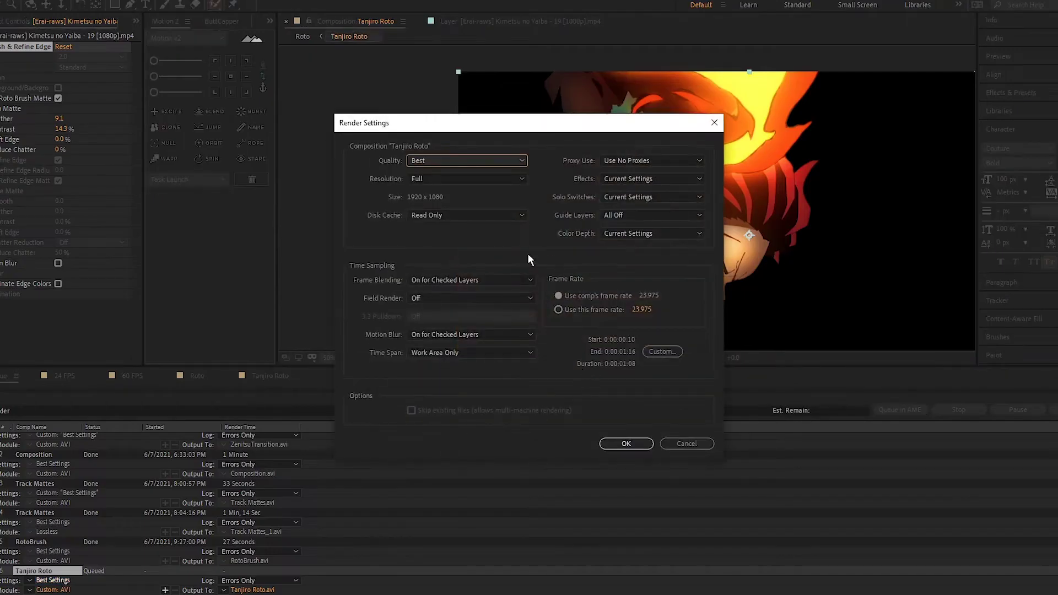
{"action": "left_click", "coordinate": [634, 441]}
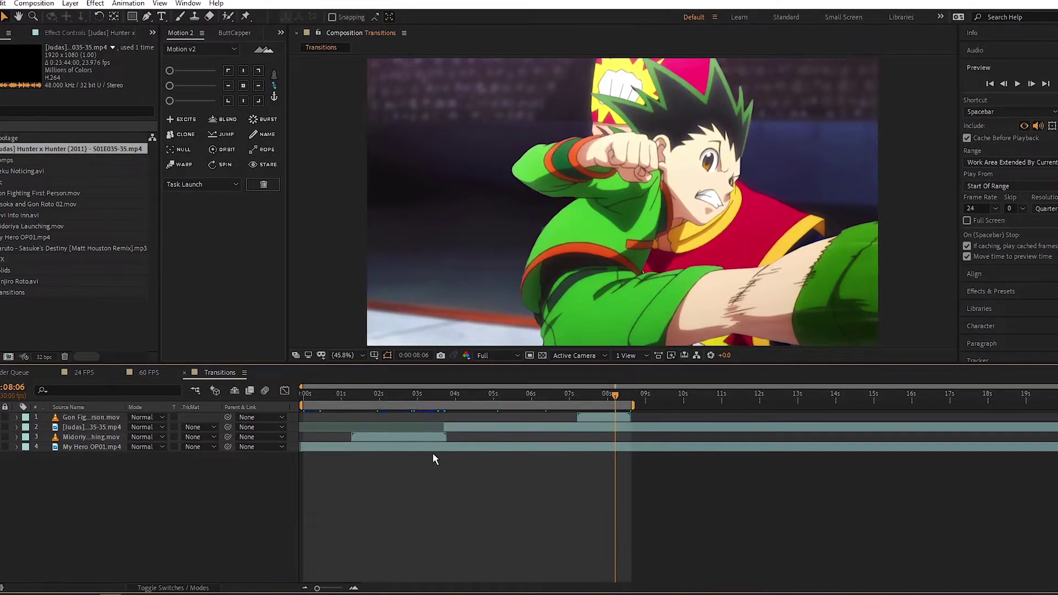
Keyframe Midoriya's Position at 01:09 and 02:10, with the first key off to the upper left
{"action": "left_click", "coordinate": [304, 393]}
{"action": "left_click_drag", "start_coordinate": [311, 395], "coordinate": [352, 397]}
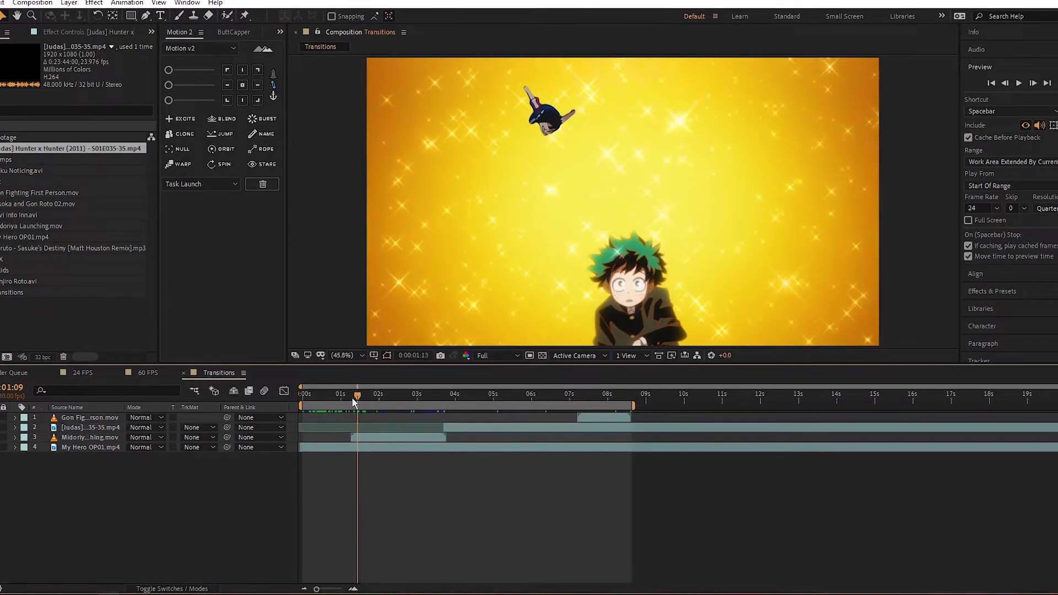
{"action": "left_click", "coordinate": [380, 437]}
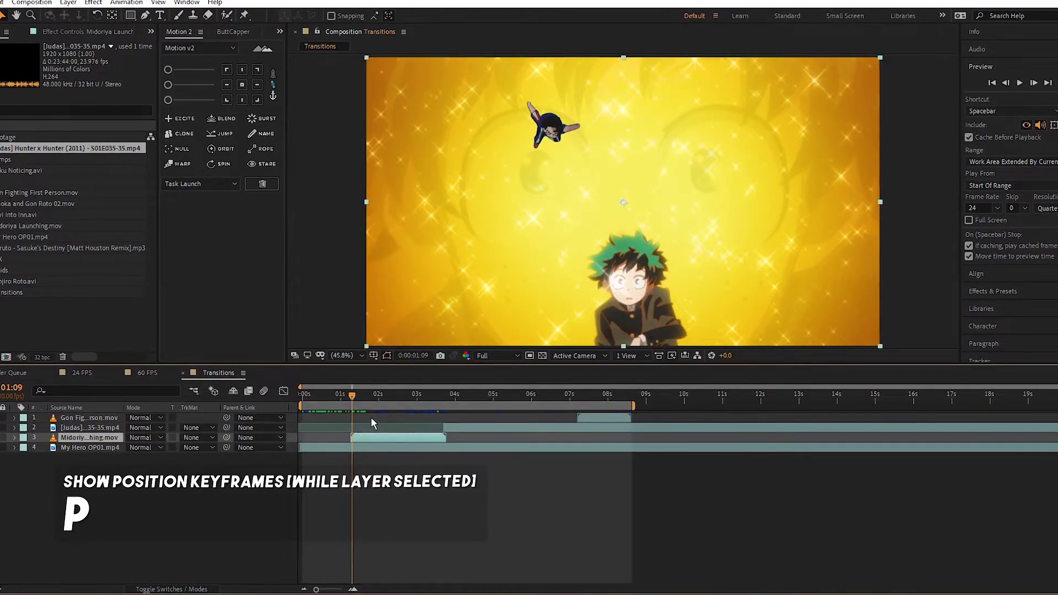
{"action": "key", "text": "p"}
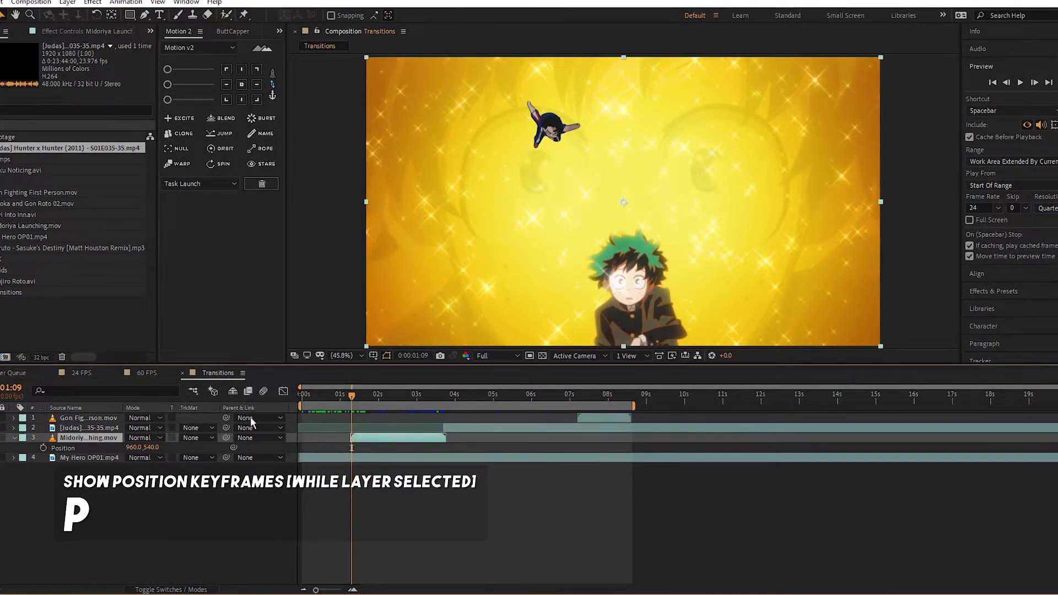
{"action": "key", "text": "p"}
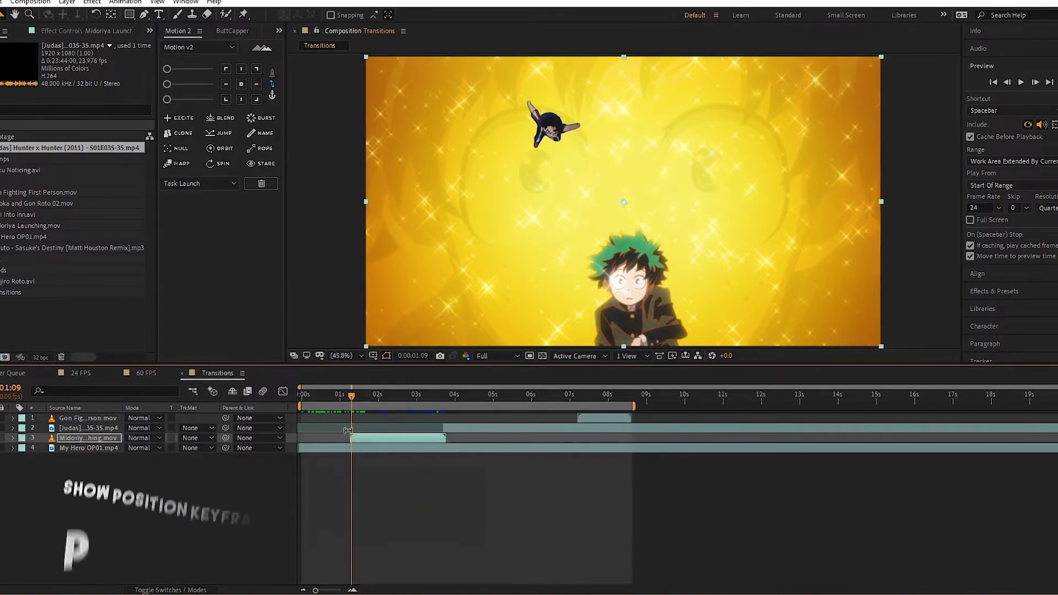
{"action": "key", "text": "alt+shift+p"}
{"action": "left_click_drag", "start_coordinate": [354, 405], "coordinate": [393, 407]}
{"action": "left_click", "coordinate": [11, 450]}
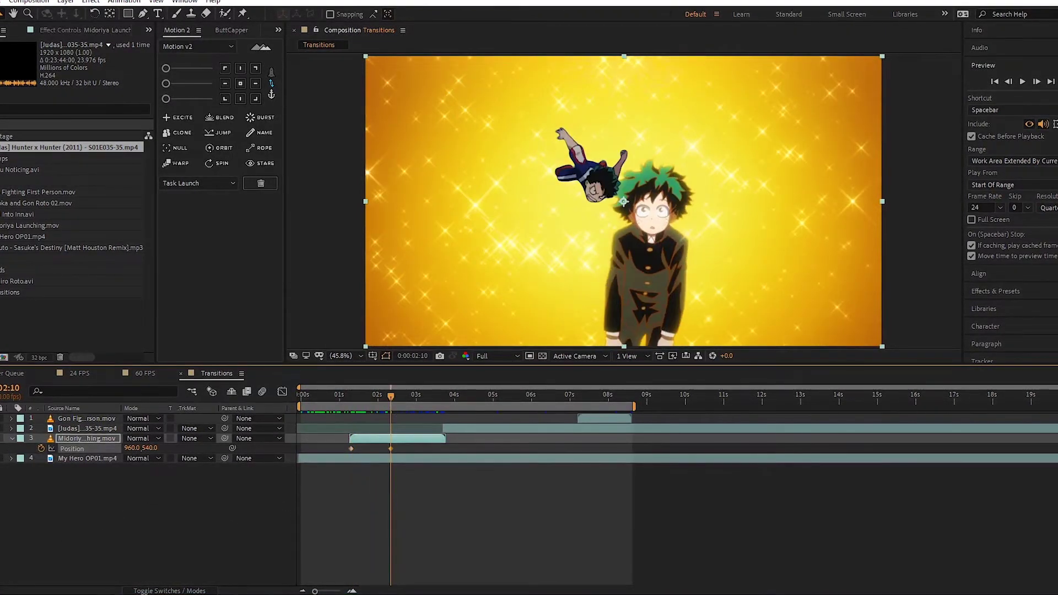
{"action": "key", "text": "j"}
{"action": "left_click_drag", "start_coordinate": [536, 138], "coordinate": [463, 79]}
{"action": "left_click_drag", "start_coordinate": [532, 115], "coordinate": [534, 186]}
{"action": "left_click_drag", "start_coordinate": [582, 299], "coordinate": [524, 241]}
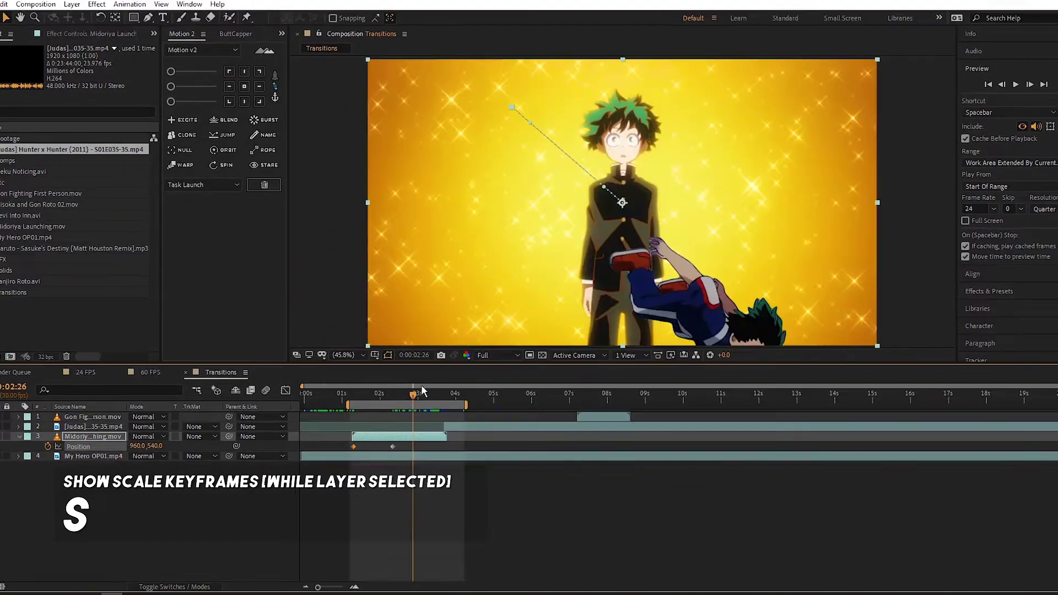
Keyframe Midoriya's Scale growing from 100% to 116% at 03:13
{"action": "key", "text": "shift+s"}
{"action": "left_click", "coordinate": [49, 457]}
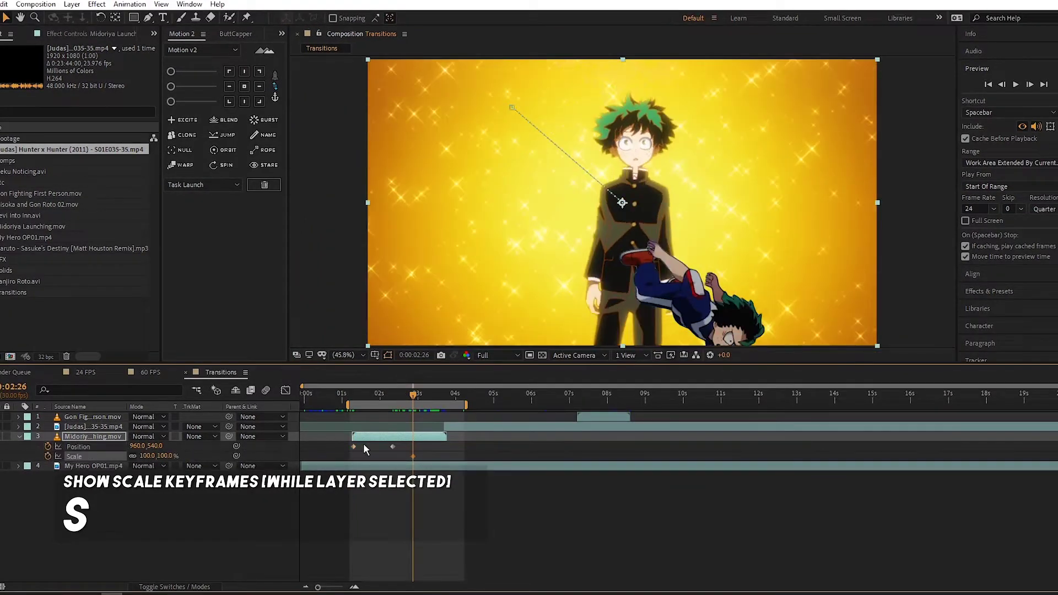
{"action": "left_click_drag", "start_coordinate": [413, 458], "coordinate": [400, 457]}
{"action": "left_click", "coordinate": [434, 393]}
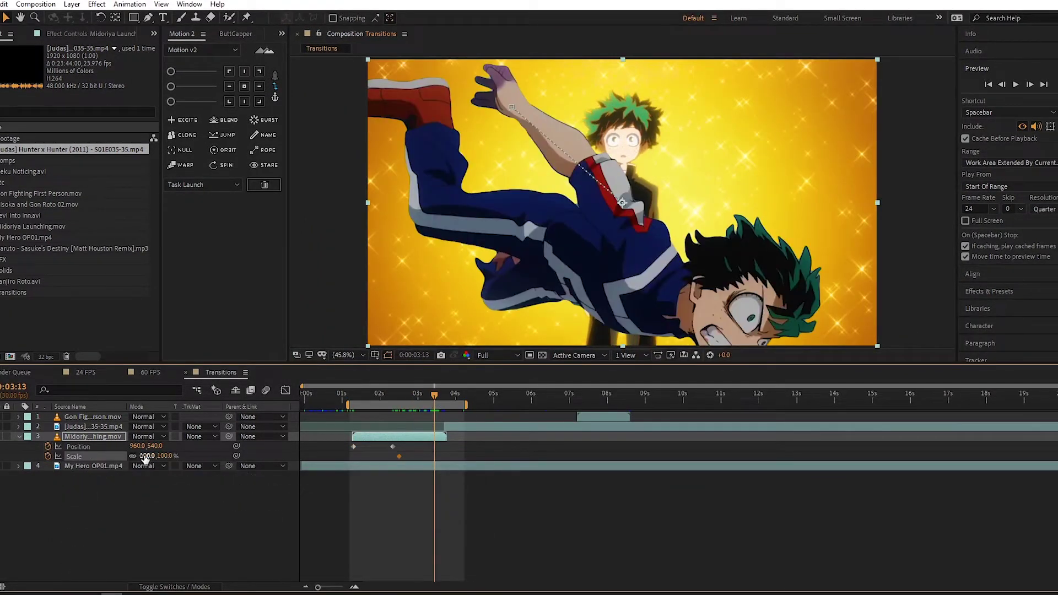
{"action": "left_click_drag", "start_coordinate": [147, 457], "coordinate": [156, 457]}
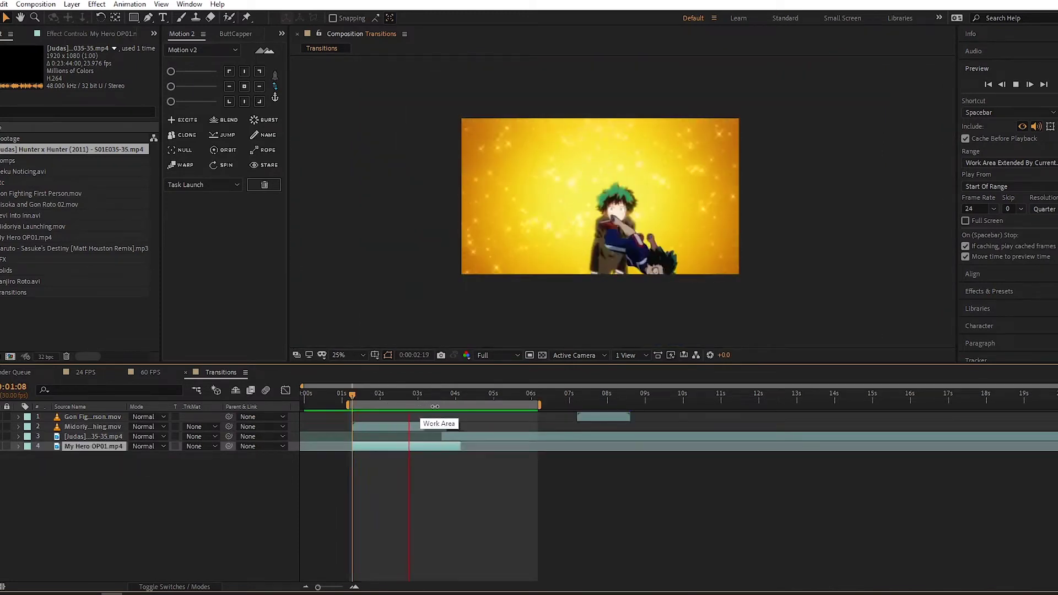
Keyframe Gon Fighting's Position with Gon pushed offscreen right at 04:16
{"action": "left_click", "coordinate": [460, 394]}
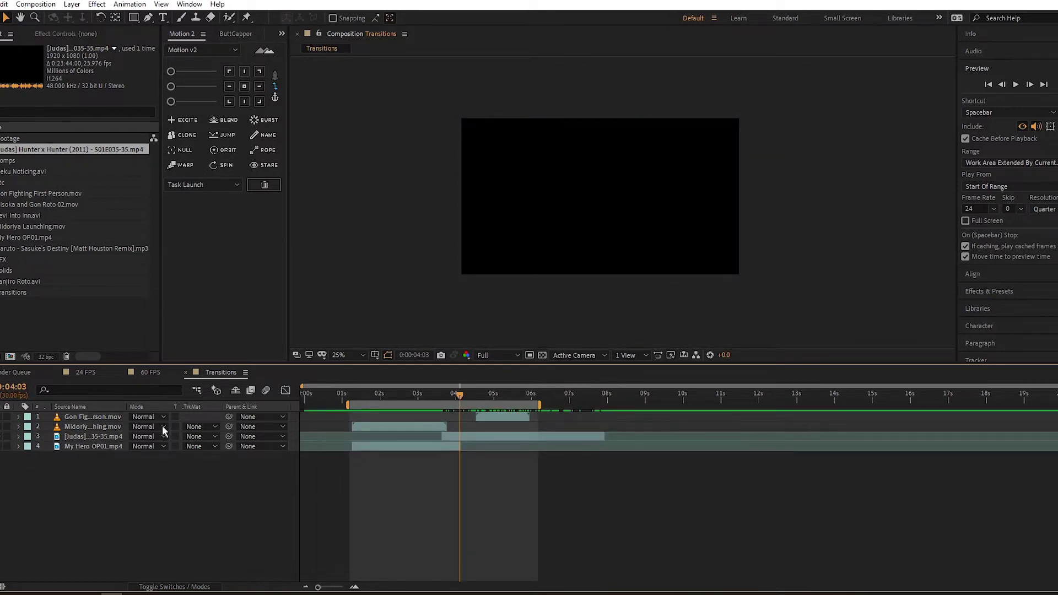
{"action": "left_click", "coordinate": [477, 399]}
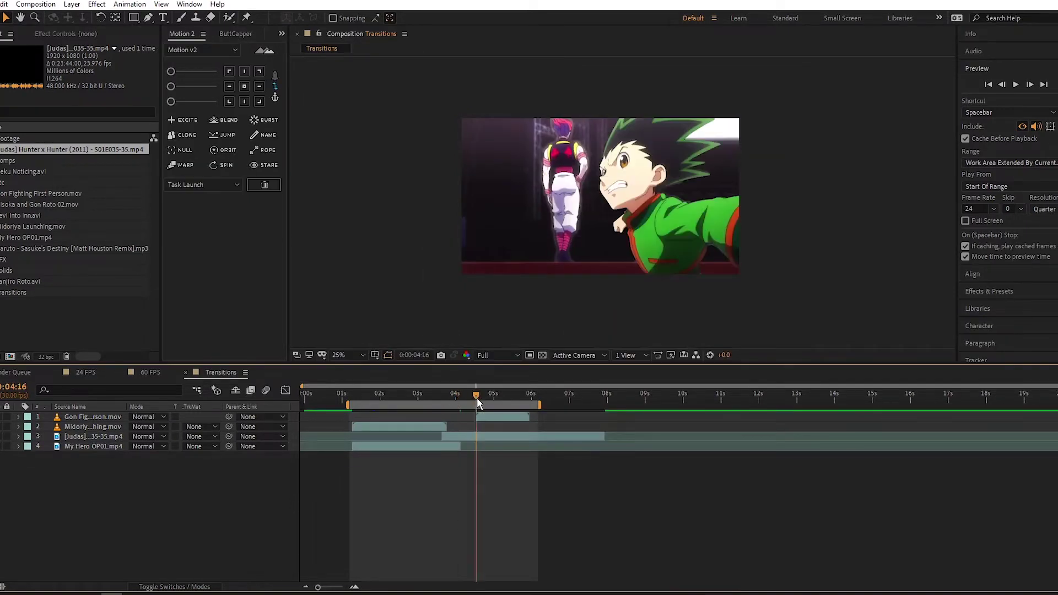
{"action": "left_click", "coordinate": [493, 418]}
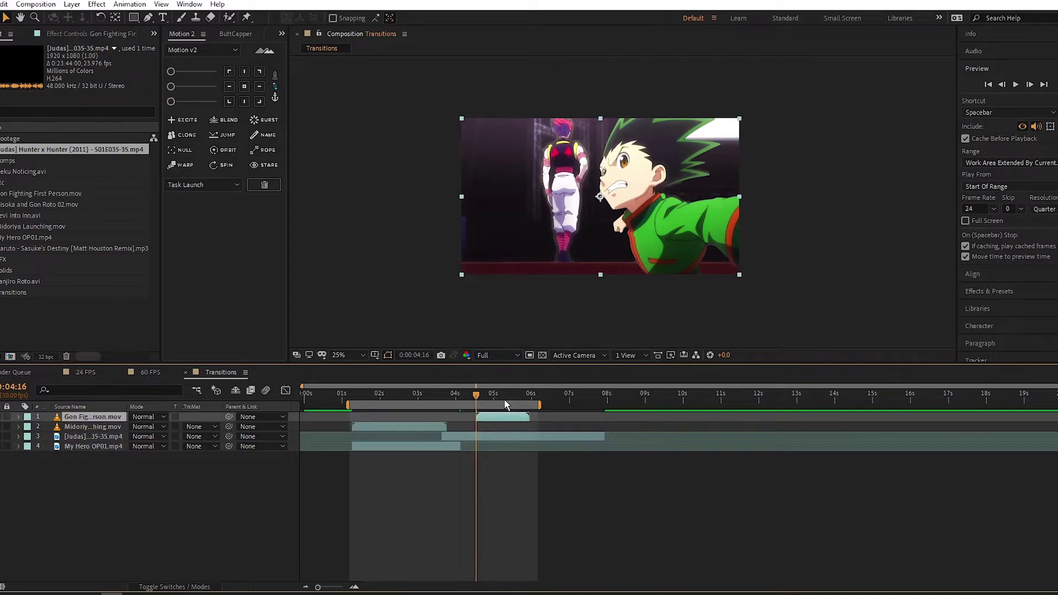
{"action": "key", "text": "p"}
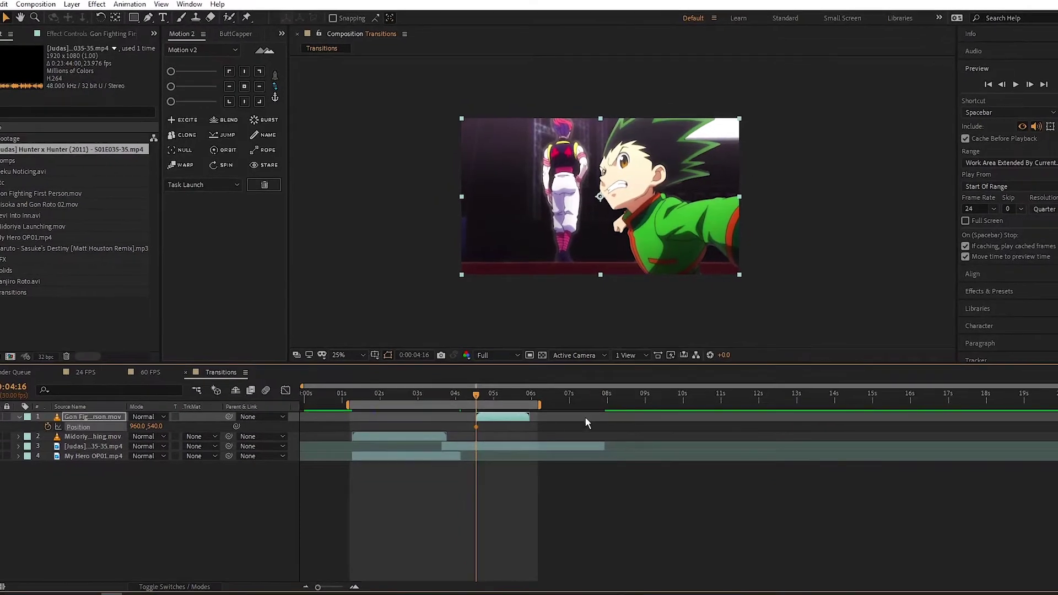
{"action": "left_click_drag", "start_coordinate": [477, 428], "coordinate": [494, 427]}
{"action": "left_click_drag", "start_coordinate": [137, 426], "coordinate": [736, 433]}
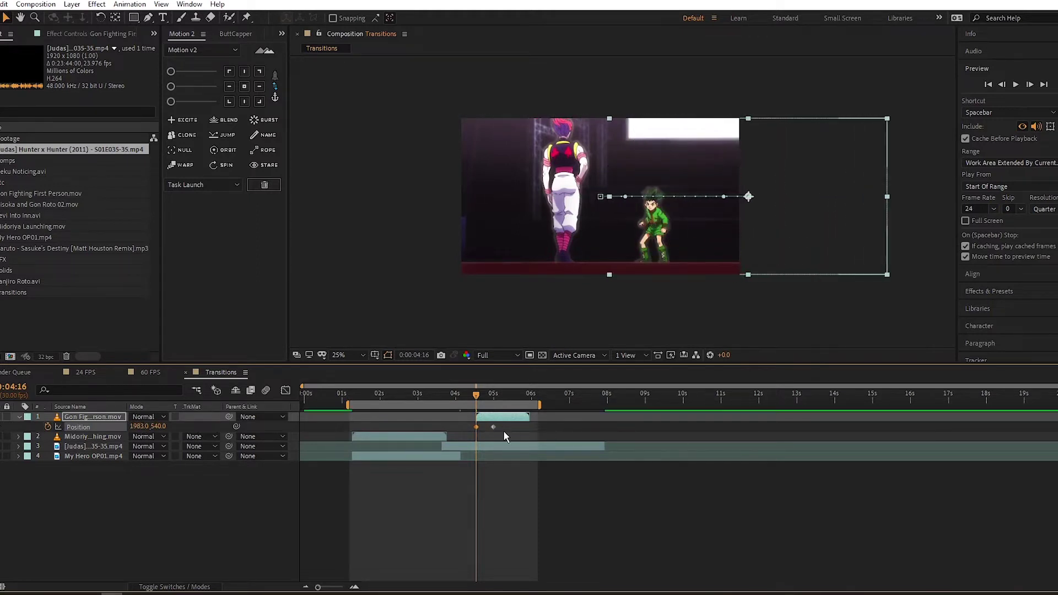
Apply Easy Ease to both of Gon's Position keyframes and bring up the speed graph
{"action": "left_click_drag", "start_coordinate": [521, 424], "coordinate": [464, 431]}
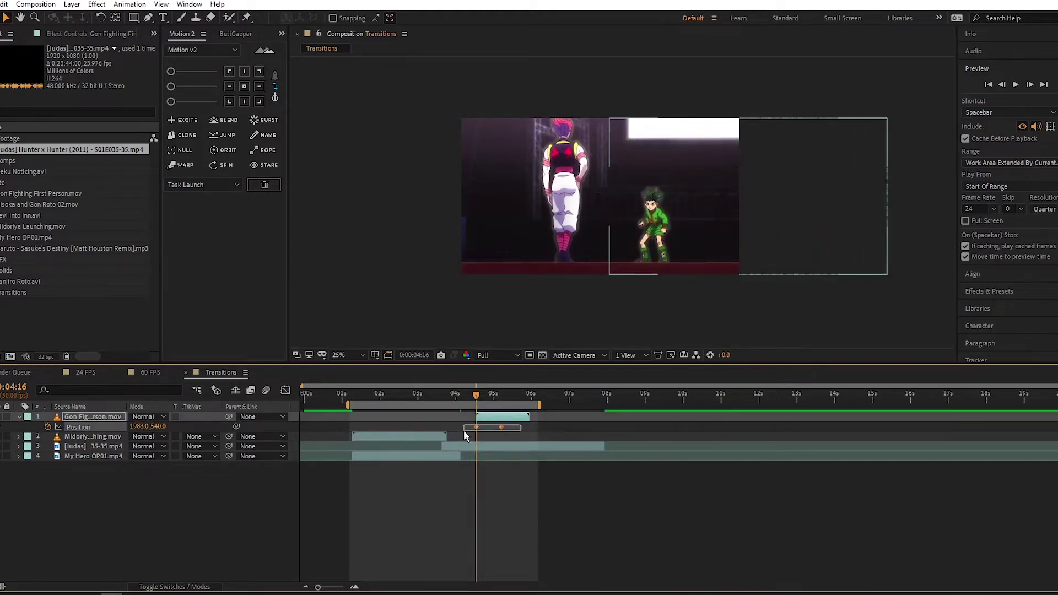
{"action": "right_click", "coordinate": [502, 427]}
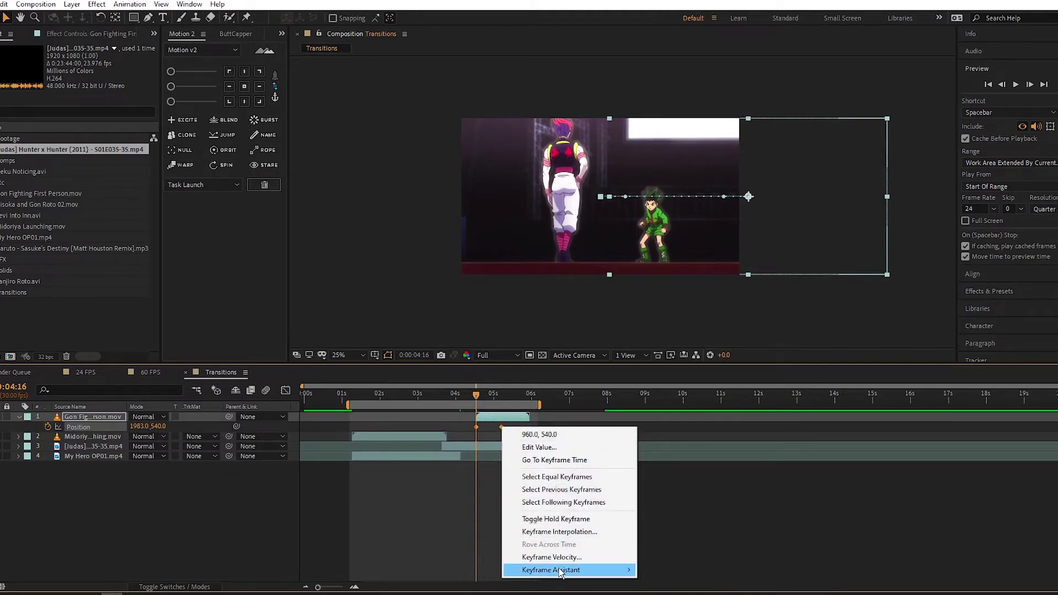
{"action": "mouse_move", "coordinate": [561, 573]}
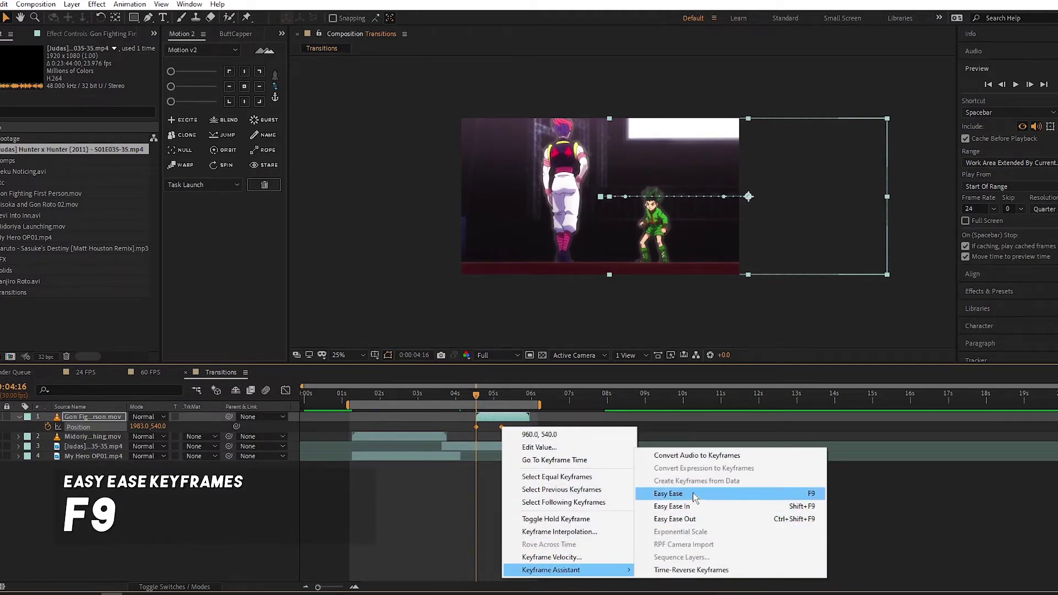
{"action": "left_click", "coordinate": [811, 493]}
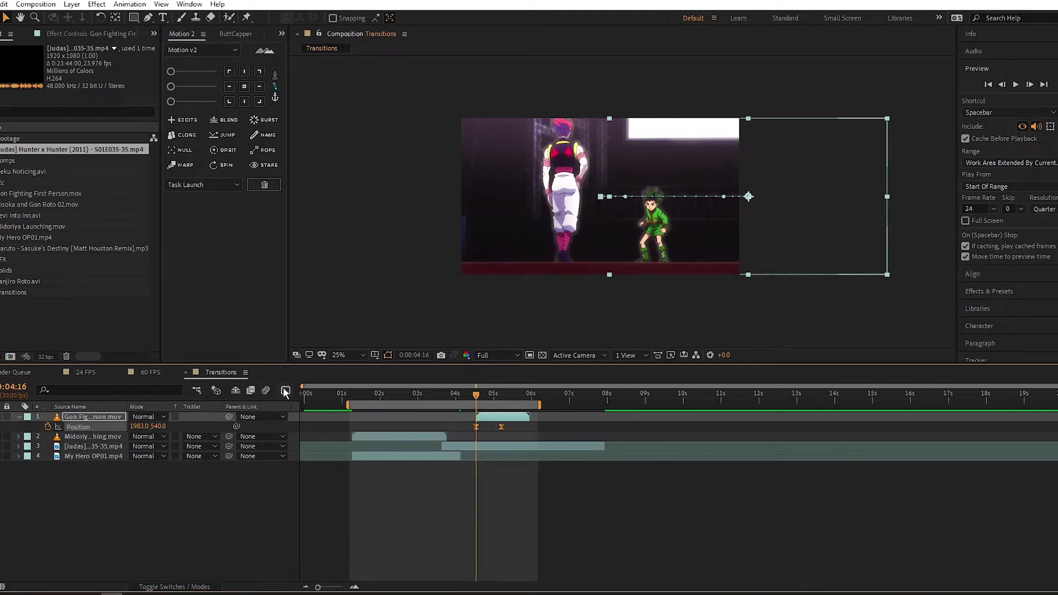
{"action": "left_click", "coordinate": [286, 391]}
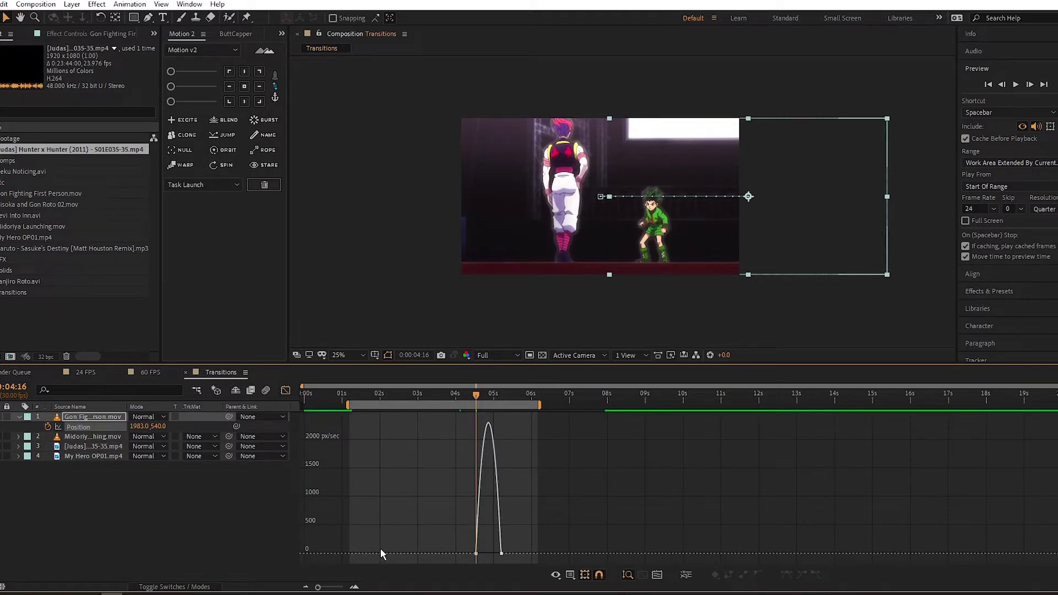
Reshape Gon's speed curve into a spike near 35000 px/sec, then return to the layer bars
{"action": "left_click", "coordinate": [354, 587]}
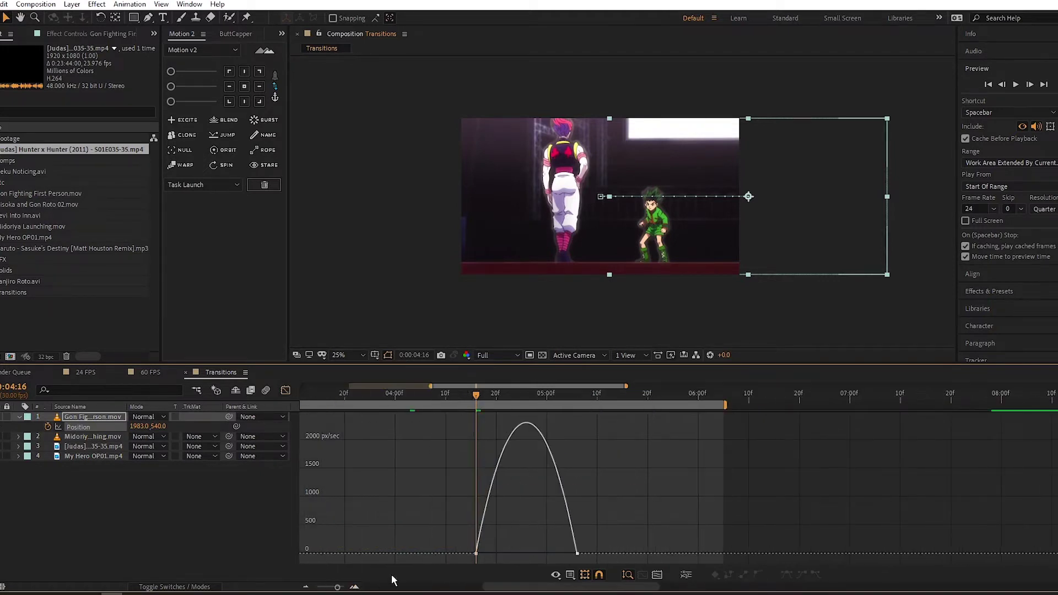
{"action": "left_click_drag", "start_coordinate": [445, 542], "coordinate": [491, 571]}
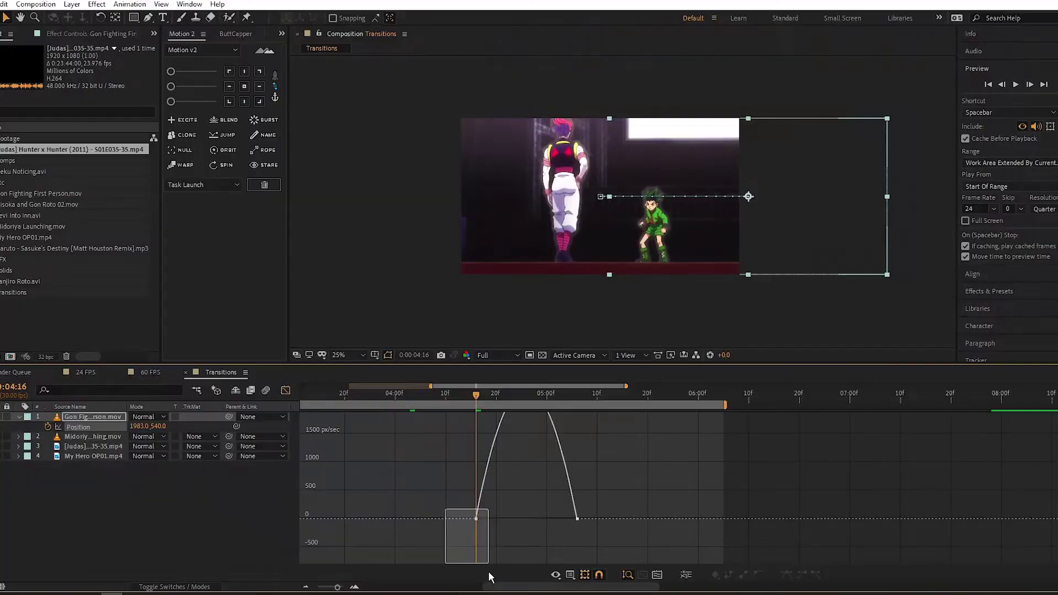
{"action": "left_click_drag", "start_coordinate": [488, 571], "coordinate": [526, 553]}
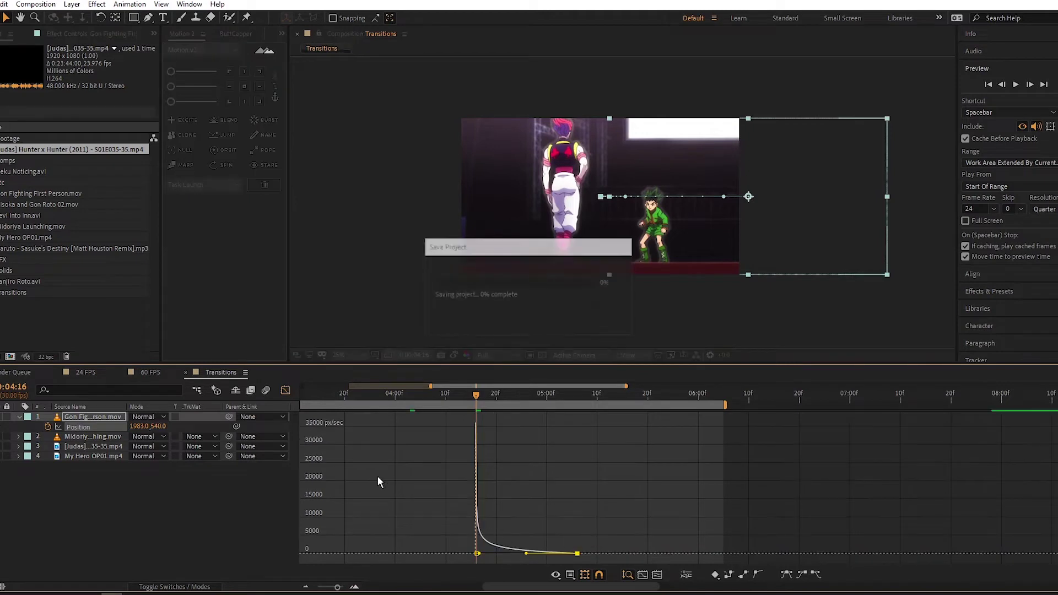
{"action": "left_click", "coordinate": [286, 391]}
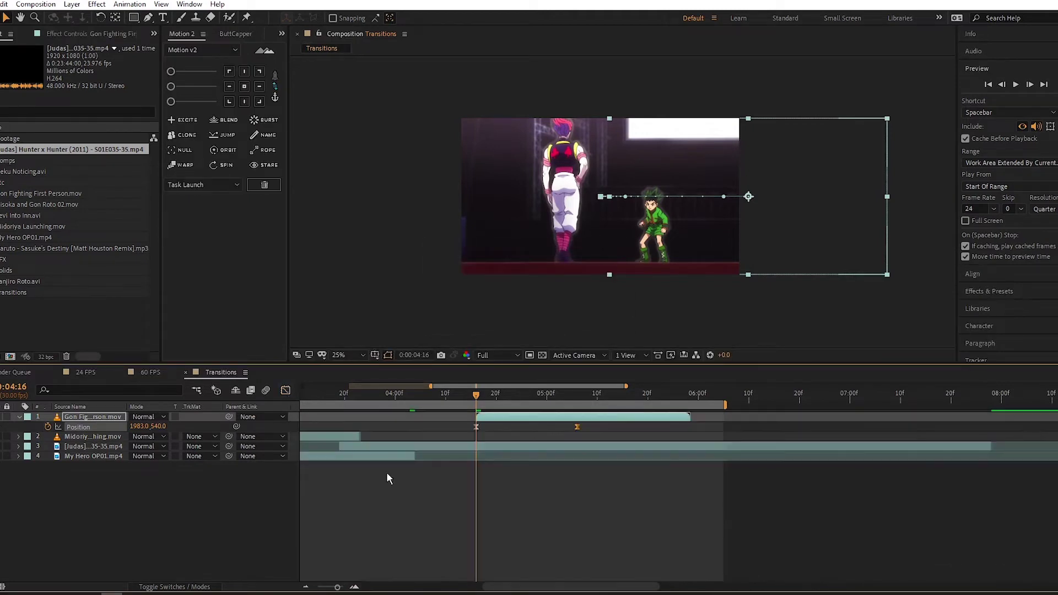
Preview Gon bursting in over the Hisoka shot, park at 04:16, and show the layer switches
{"action": "left_click", "coordinate": [309, 587]}
{"action": "key", "text": "space"}
{"action": "left_click", "coordinate": [455, 405]}
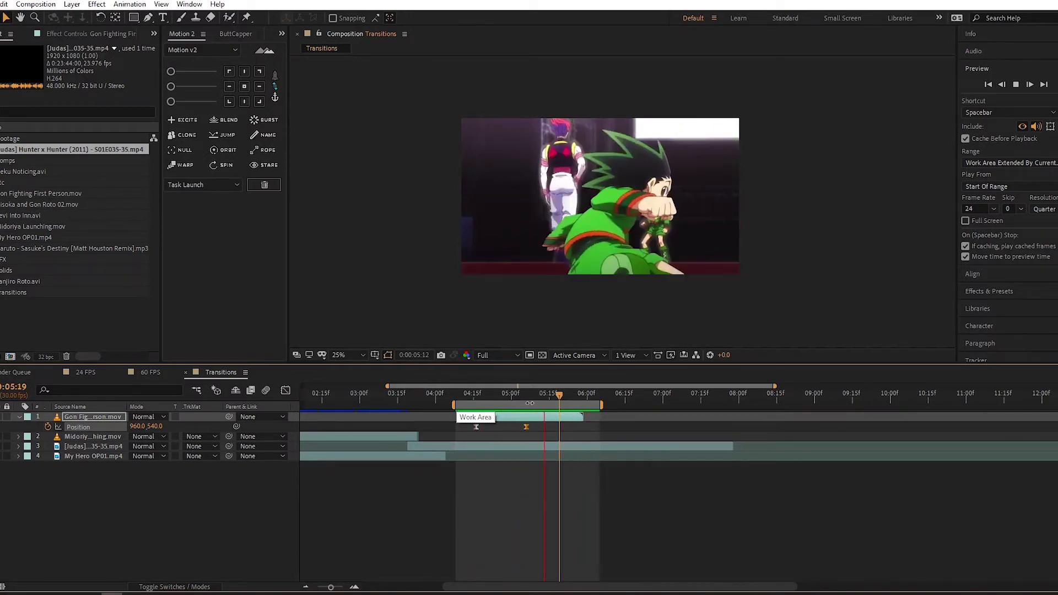
{"action": "key", "text": "space"}
{"action": "mouse_move", "coordinate": [485, 399]}
{"action": "left_mouse_down"}
{"action": "mouse_move", "coordinate": [456, 399]}
{"action": "mouse_move", "coordinate": [490, 402]}
{"action": "left_mouse_up"}
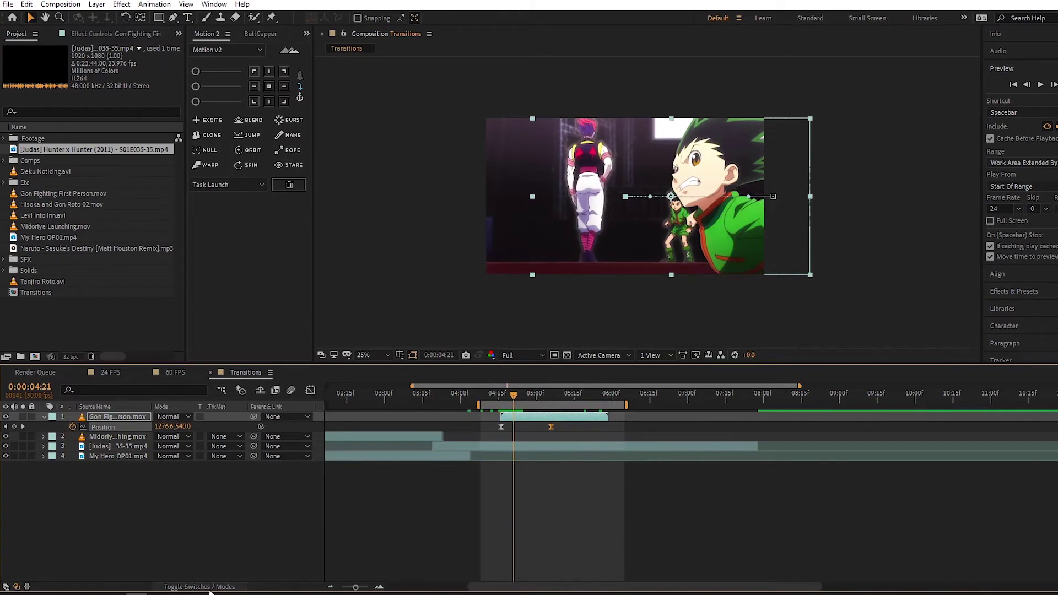
{"action": "left_click", "coordinate": [185, 587]}
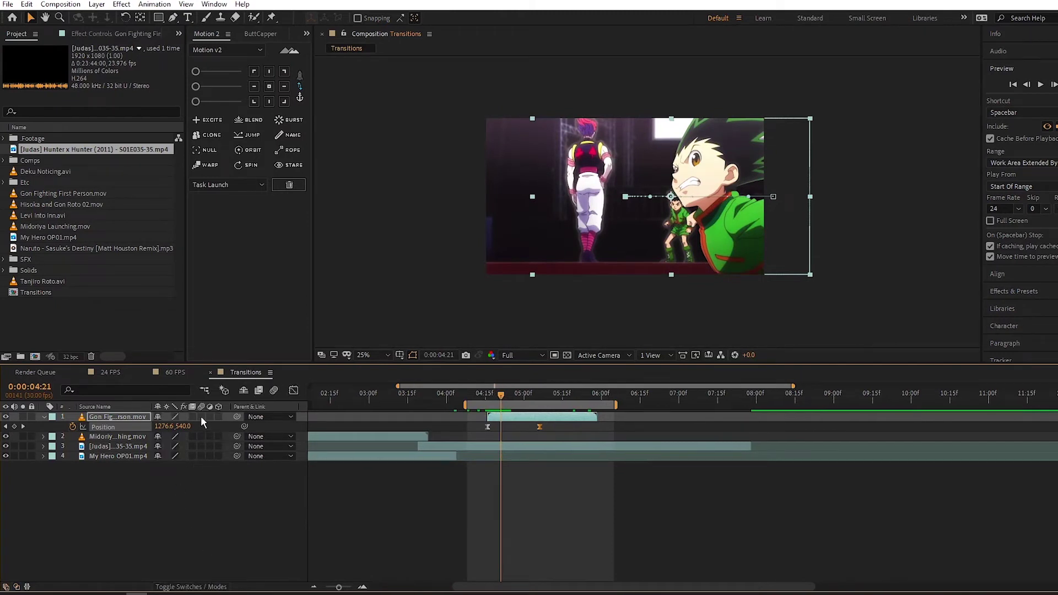